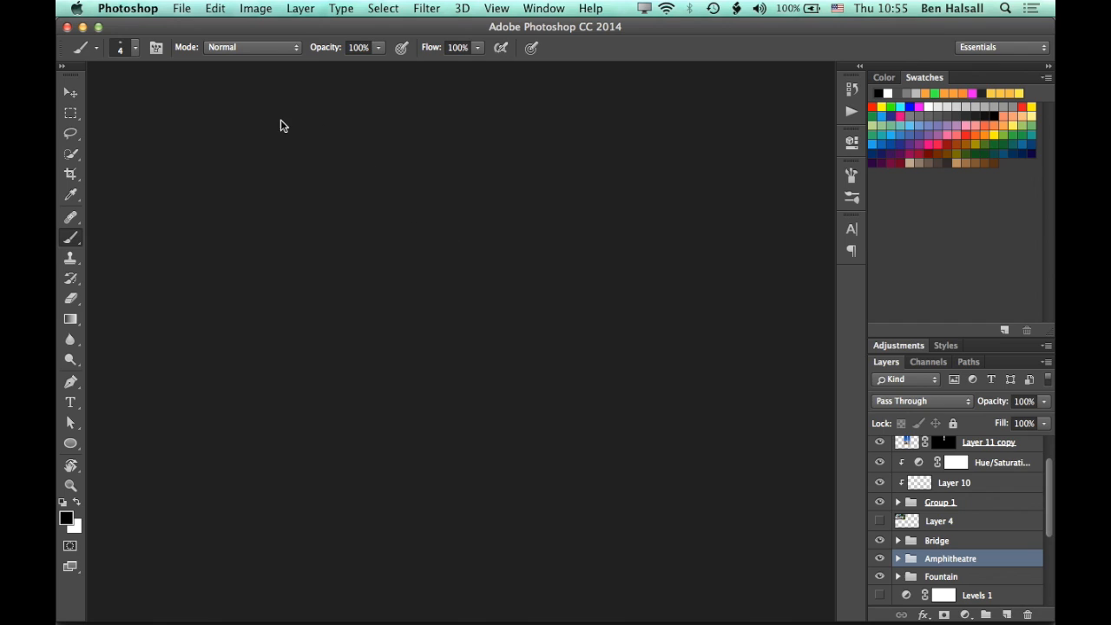
# Step: Create a new blank document 1920 pixels wide and 1080 pixels high
pyautogui.click(184, 8)
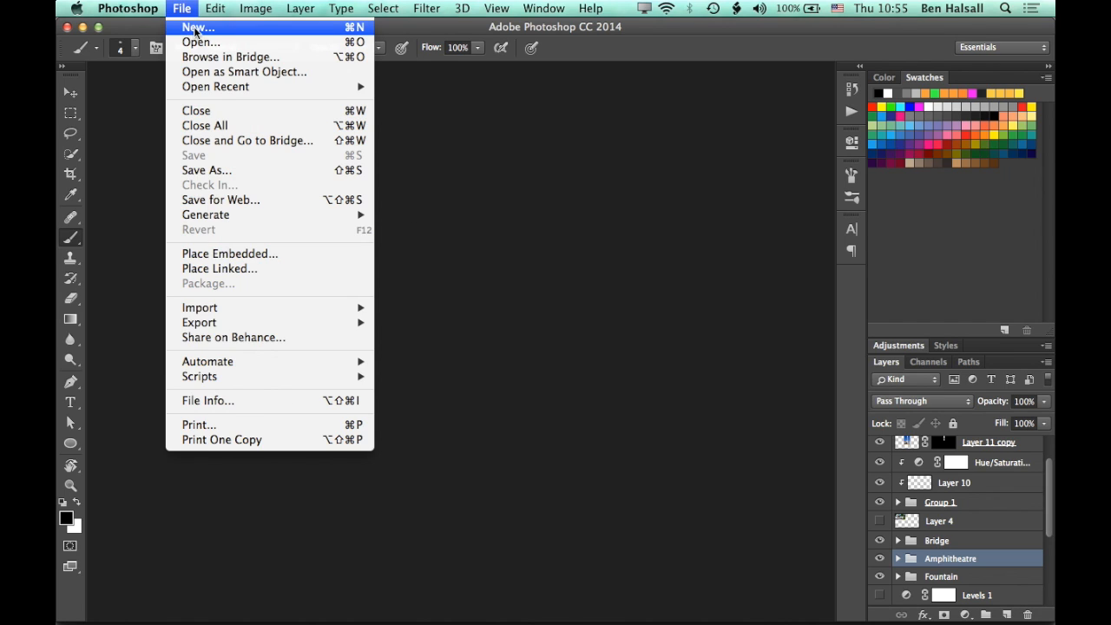
pyautogui.click(197, 30)
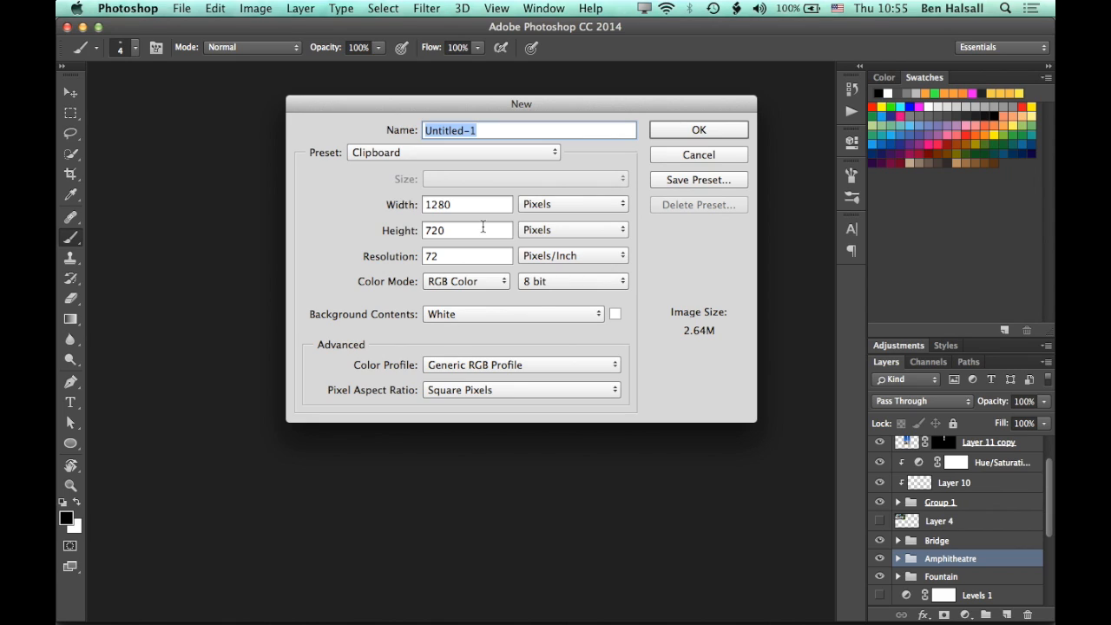
pyautogui.doubleClick(464, 204)
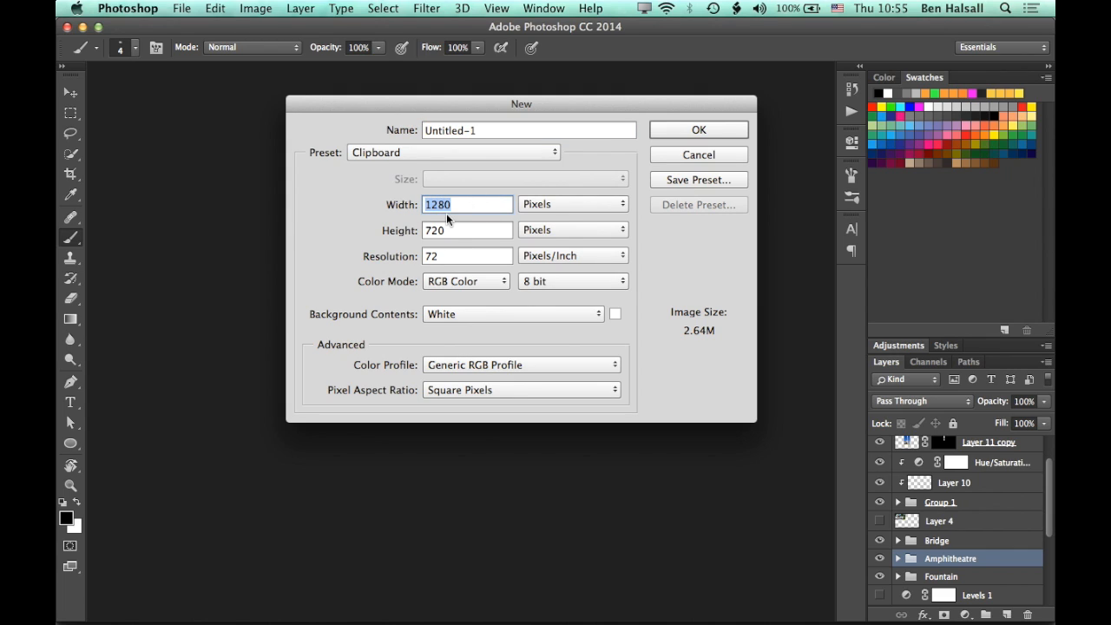
pyautogui.write('1920')
pyautogui.press('Tab')
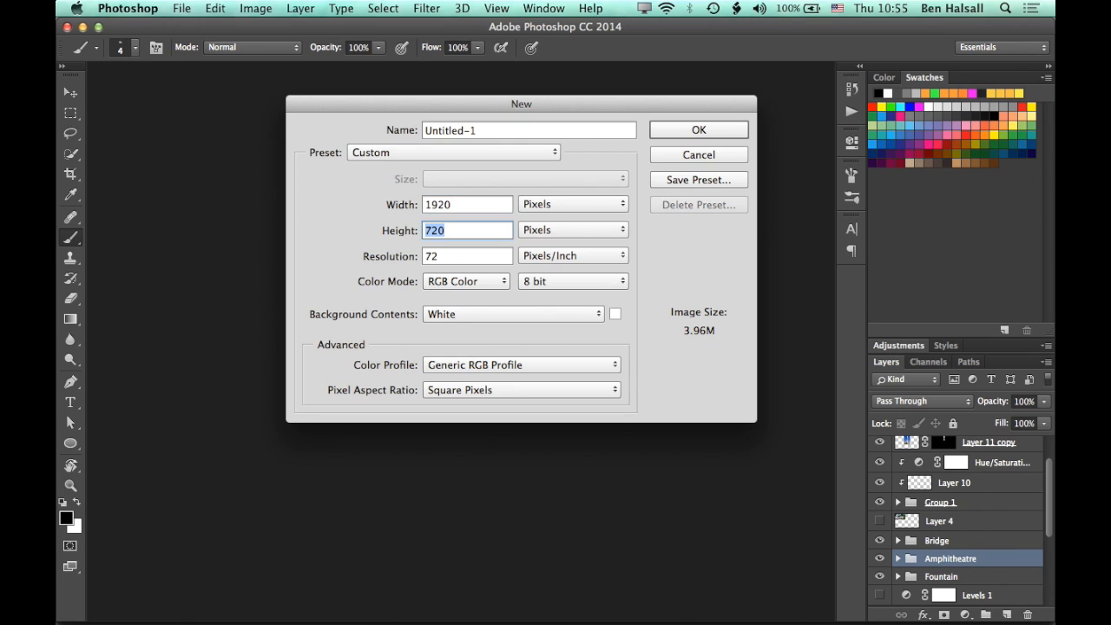
pyautogui.write('1080')
pyautogui.moveTo(578, 106); pyautogui.dragTo(556, 102)
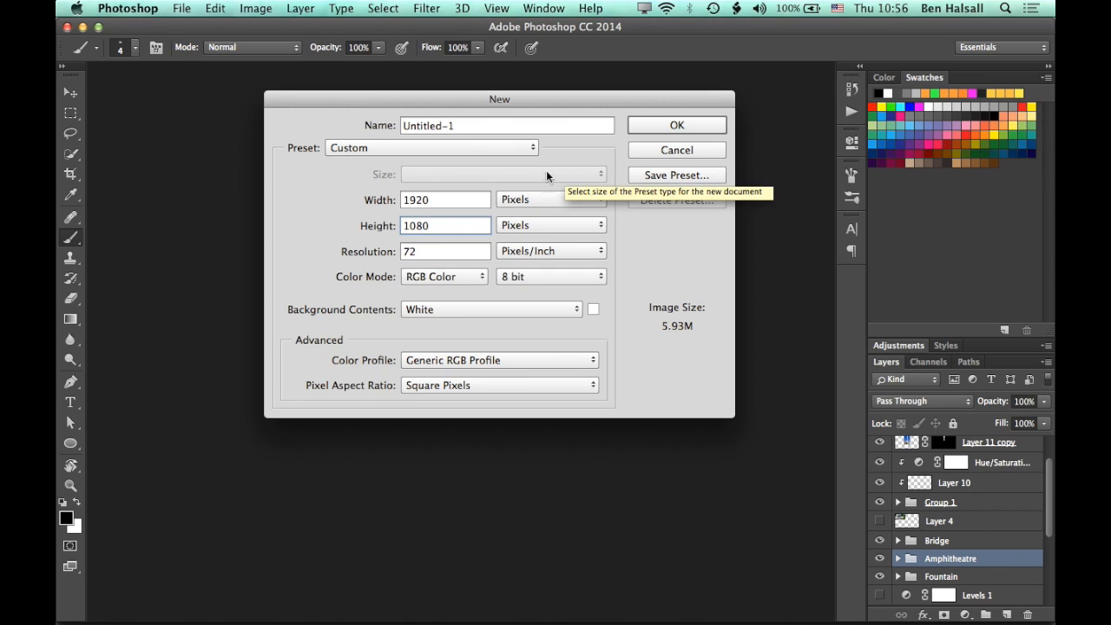
pyautogui.click(676, 125)
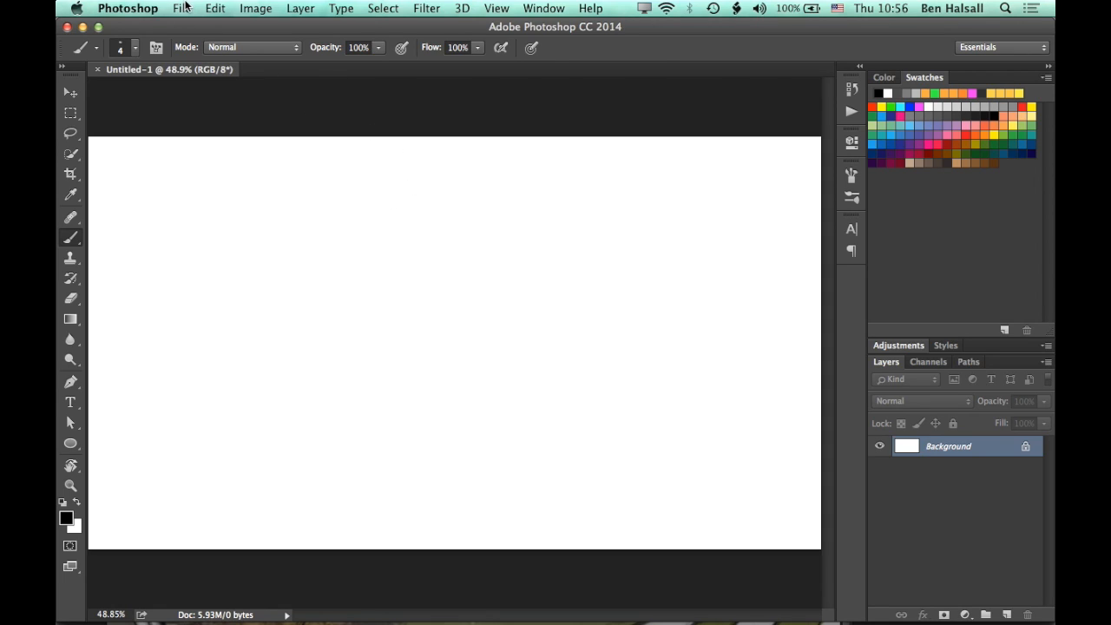
# Step: Save the document to the Desktop in Photoshop format as sketch-lesson.psd
pyautogui.click(182, 8)
pyautogui.click(215, 172)
pyautogui.press('super+shift+d')
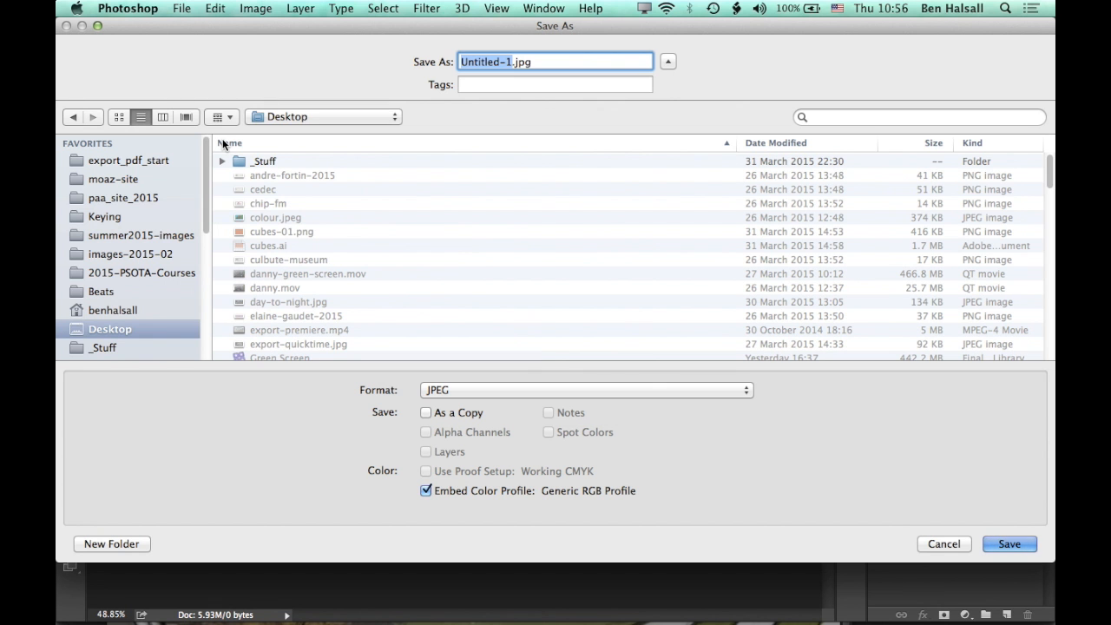
pyautogui.click(489, 390)
pyautogui.click(486, 292)
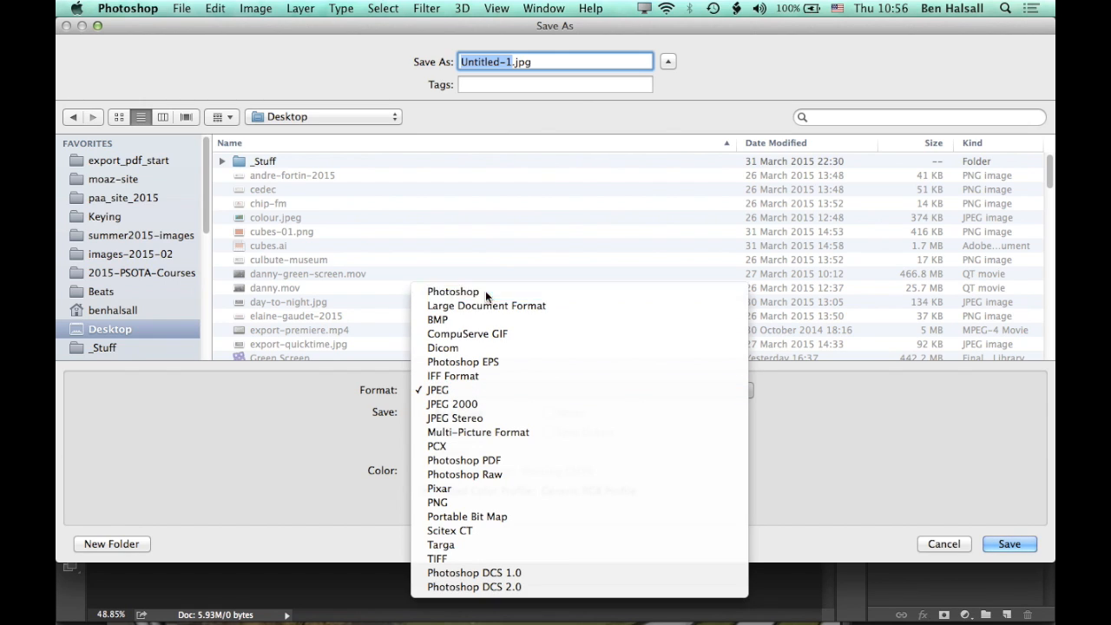
pyautogui.write('sketch-lesson')
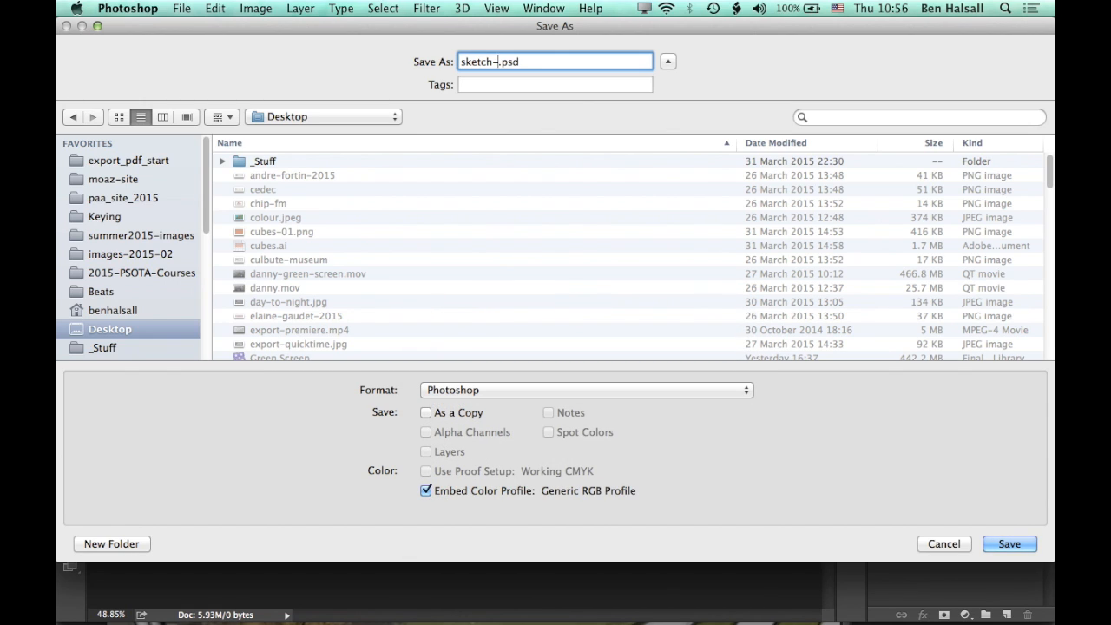
pyautogui.press('Return')
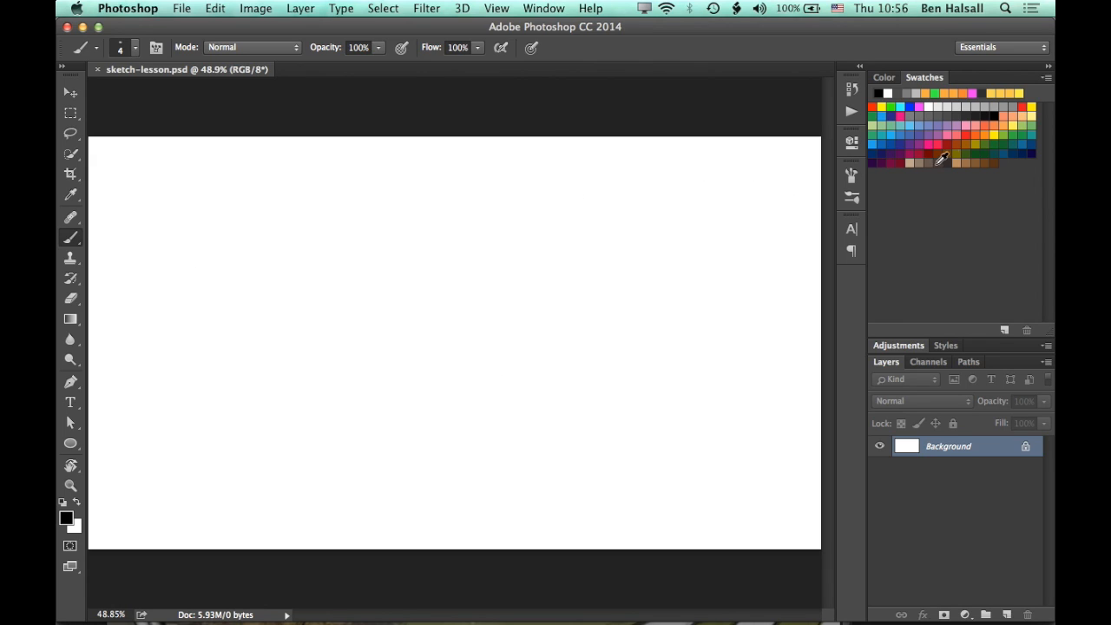
# Step: Choose a light green foreground color, fill the Background layer with it, and switch to the Brush tool
pyautogui.click(1009, 133)
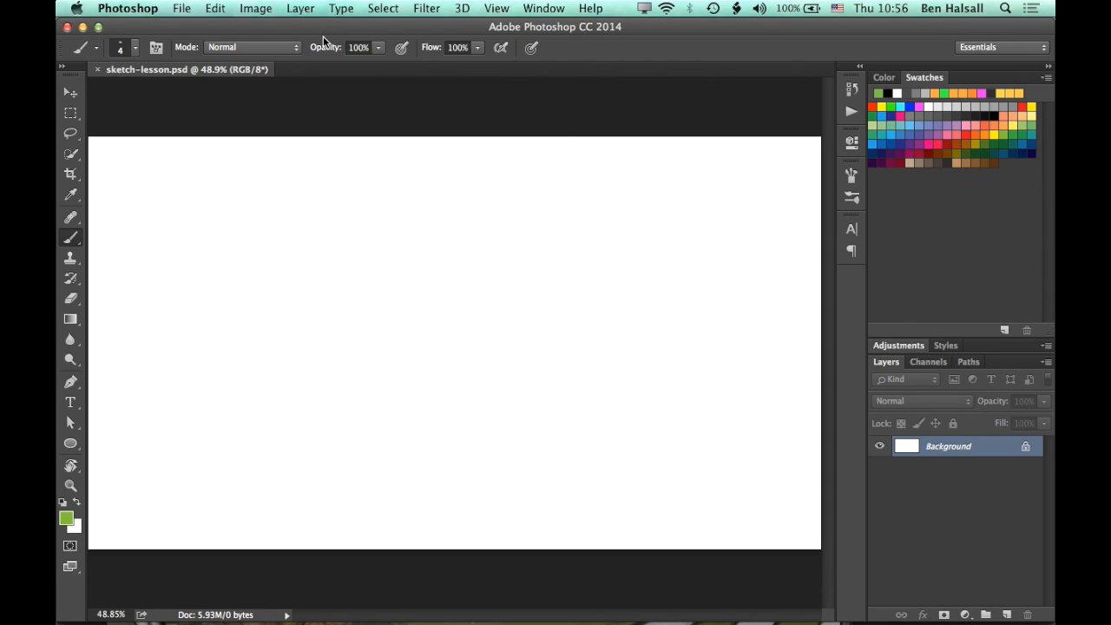
pyautogui.press('i')
pyautogui.hotkey('shift', 'F5')
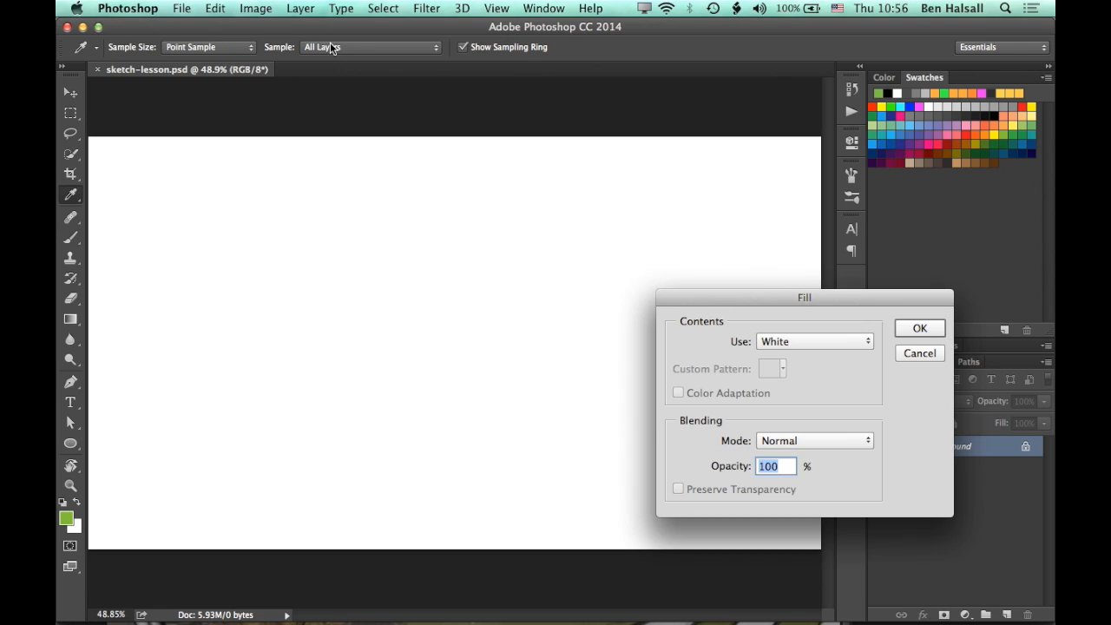
pyautogui.moveTo(747, 294); pyautogui.dragTo(496, 126)
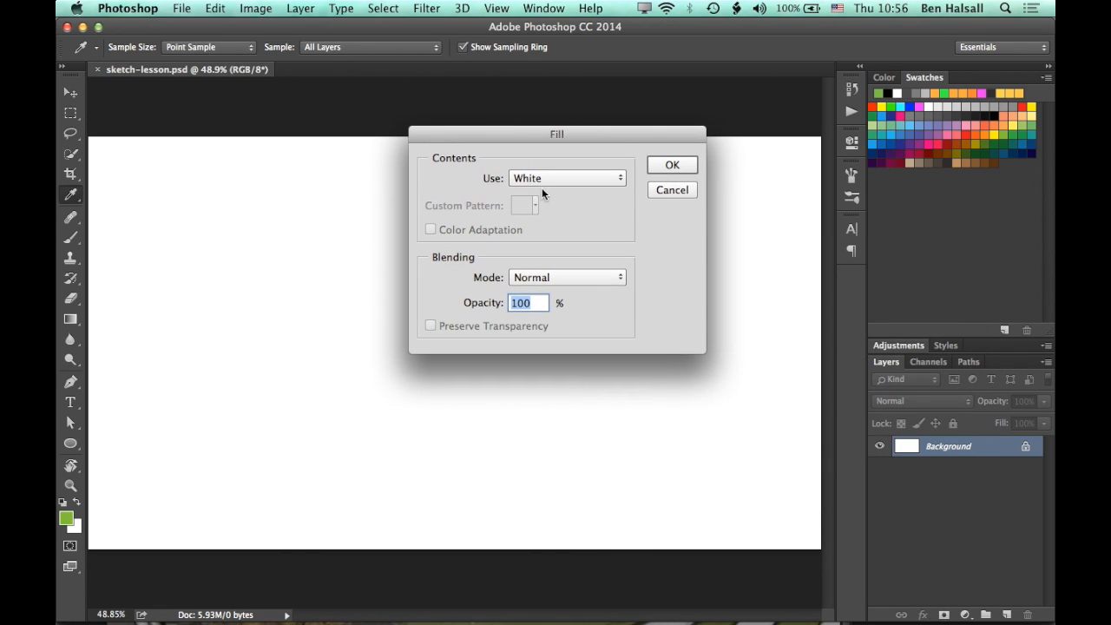
pyautogui.click(551, 179)
pyautogui.click(559, 48)
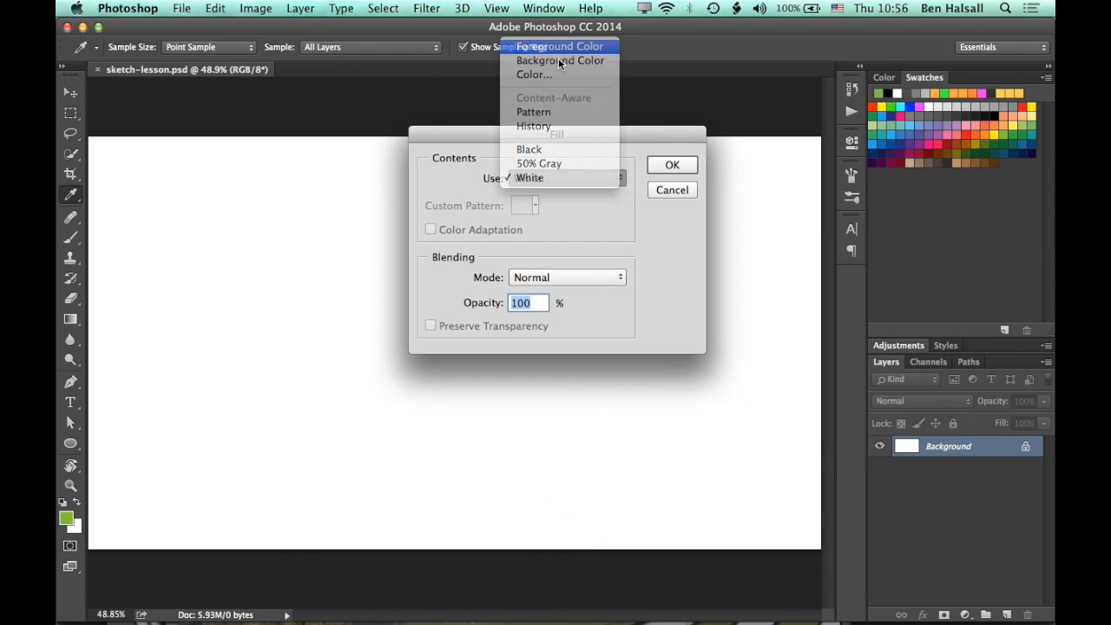
pyautogui.click(674, 166)
pyautogui.press('b')
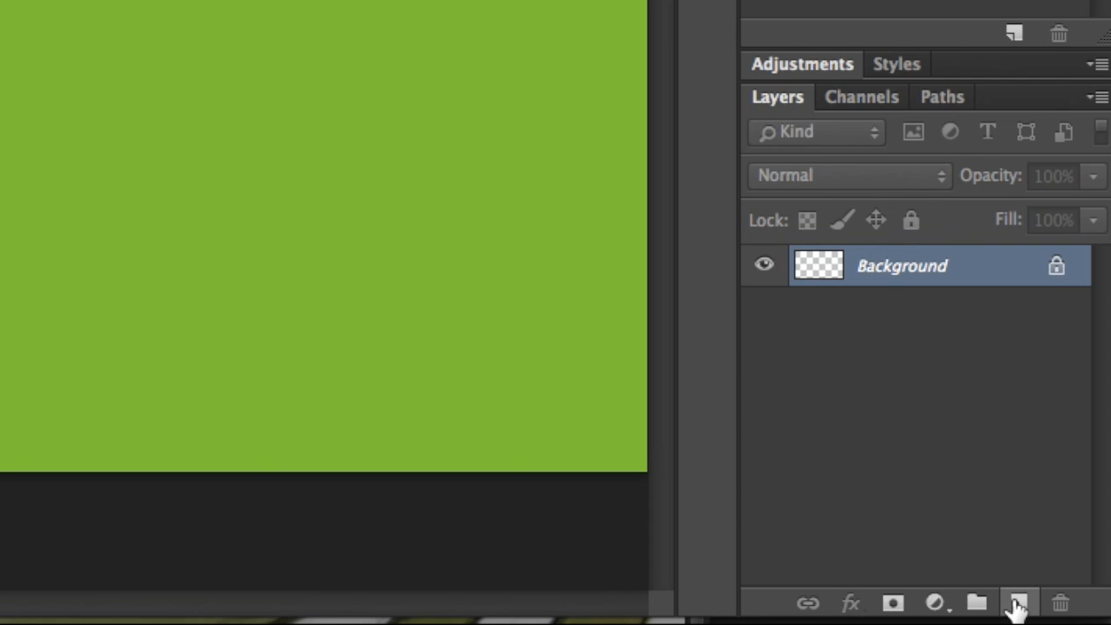
# Step: Add two new layers above the Background, naming the lower one "White Fill" and the upper one "Black LIne"
pyautogui.click(1017, 605)
pyautogui.click(1017, 605)
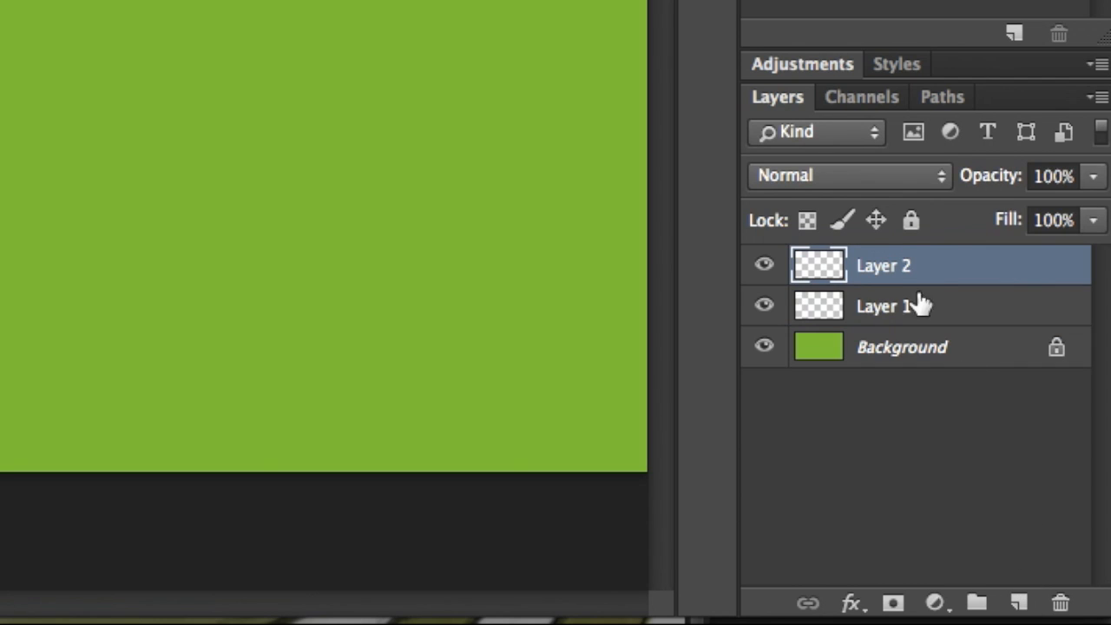
pyautogui.doubleClick(881, 310)
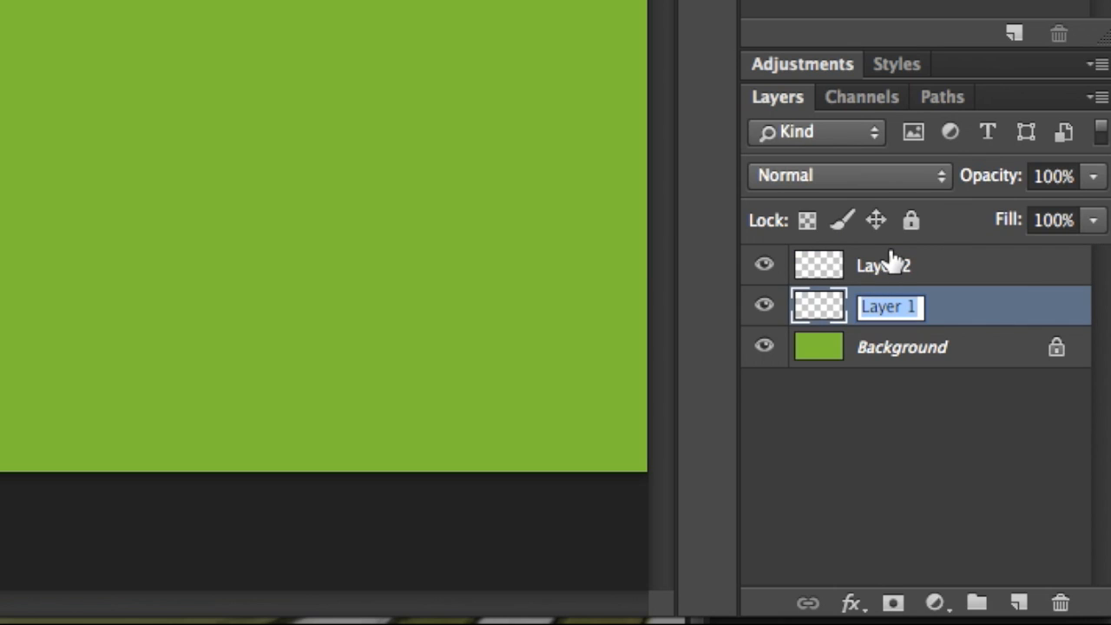
pyautogui.write('White Fill')
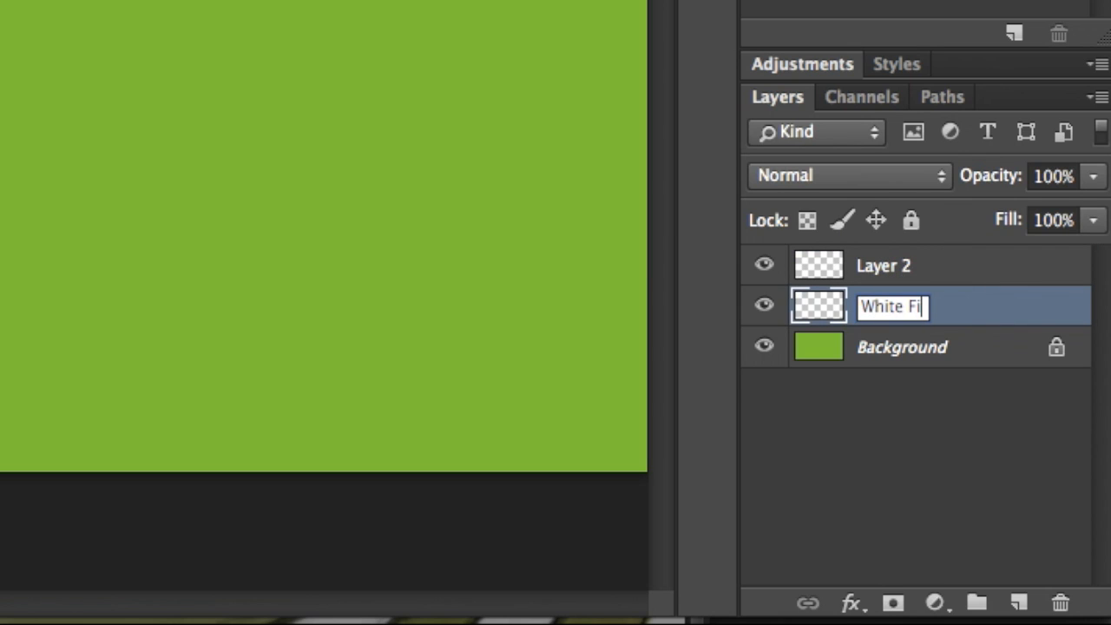
pyautogui.press('Return')
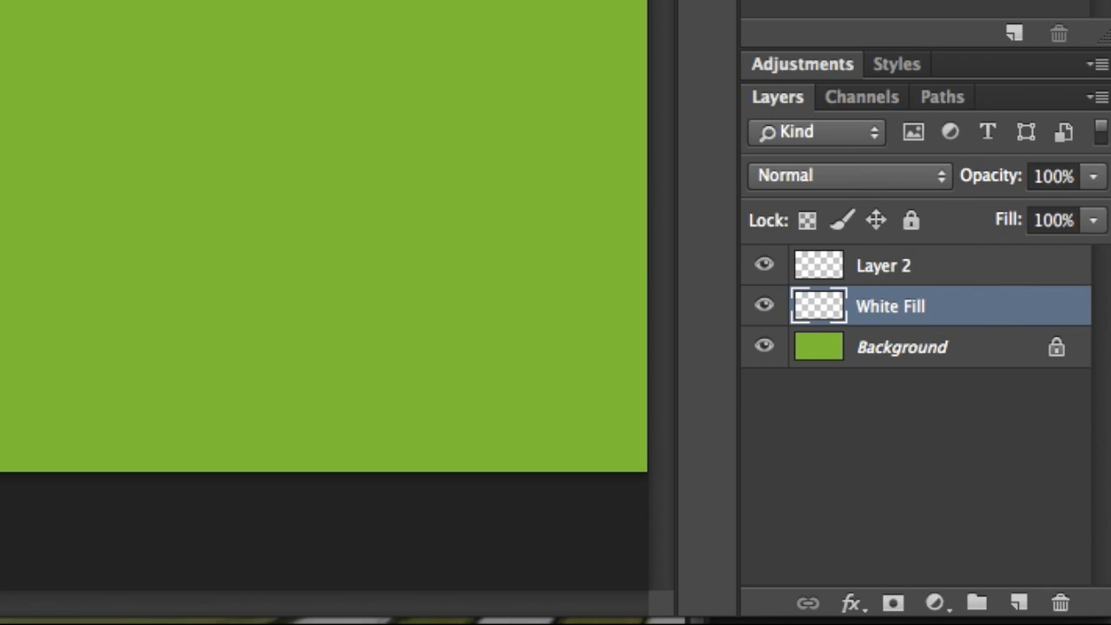
pyautogui.doubleClick(894, 269)
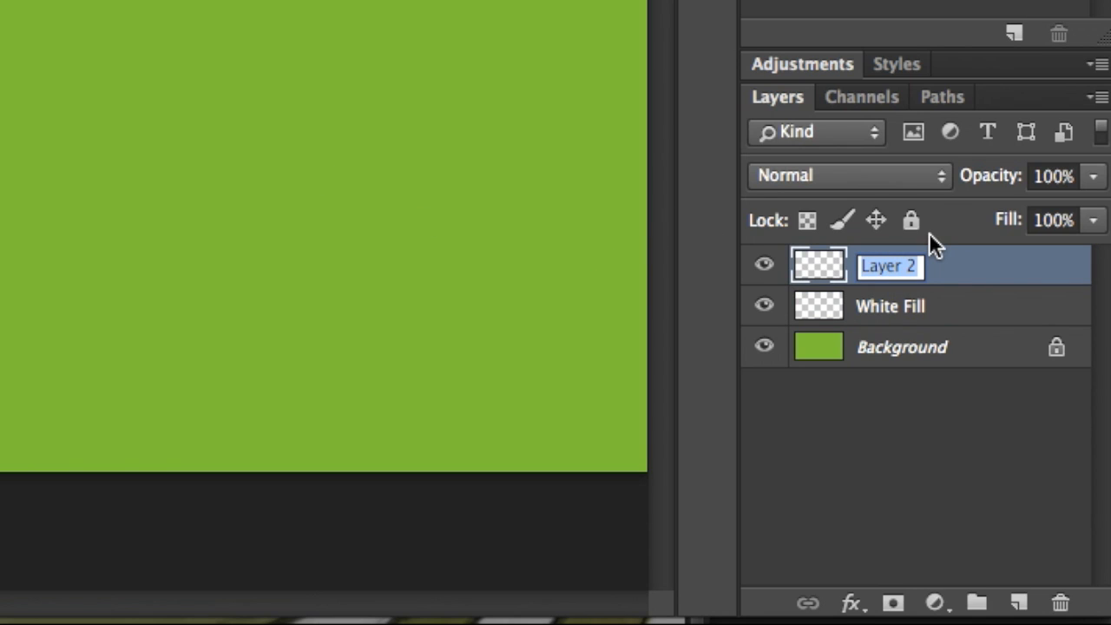
pyautogui.write('Black LIne')
pyautogui.press('Return')
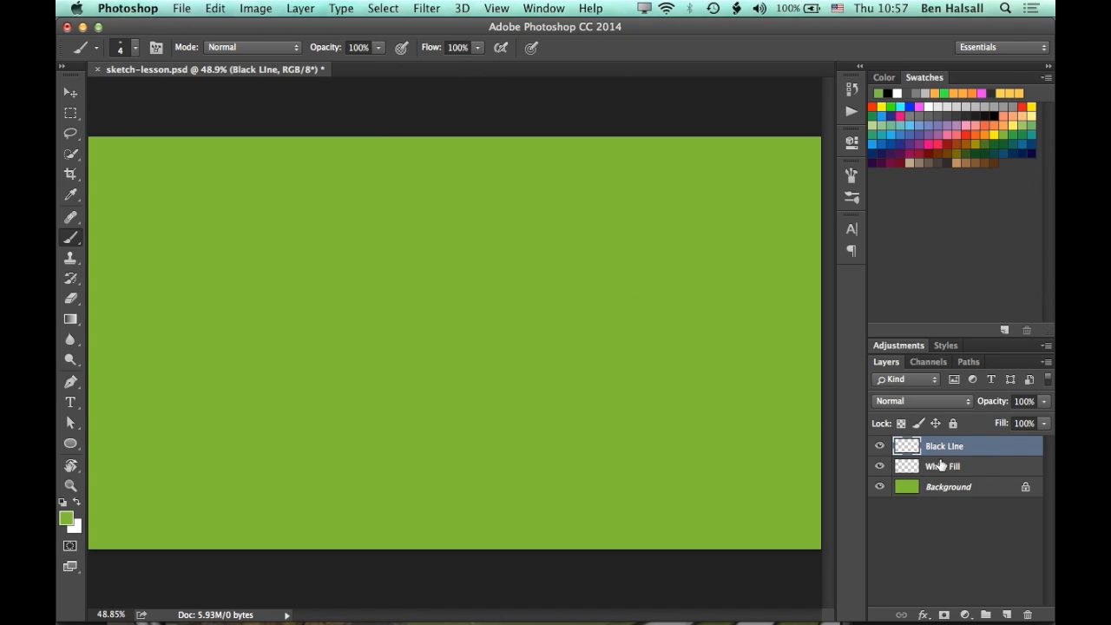
# Step: Select the White Fill layer and reset the colors to the defaults, with white as foreground and black as background
pyautogui.click(946, 470)
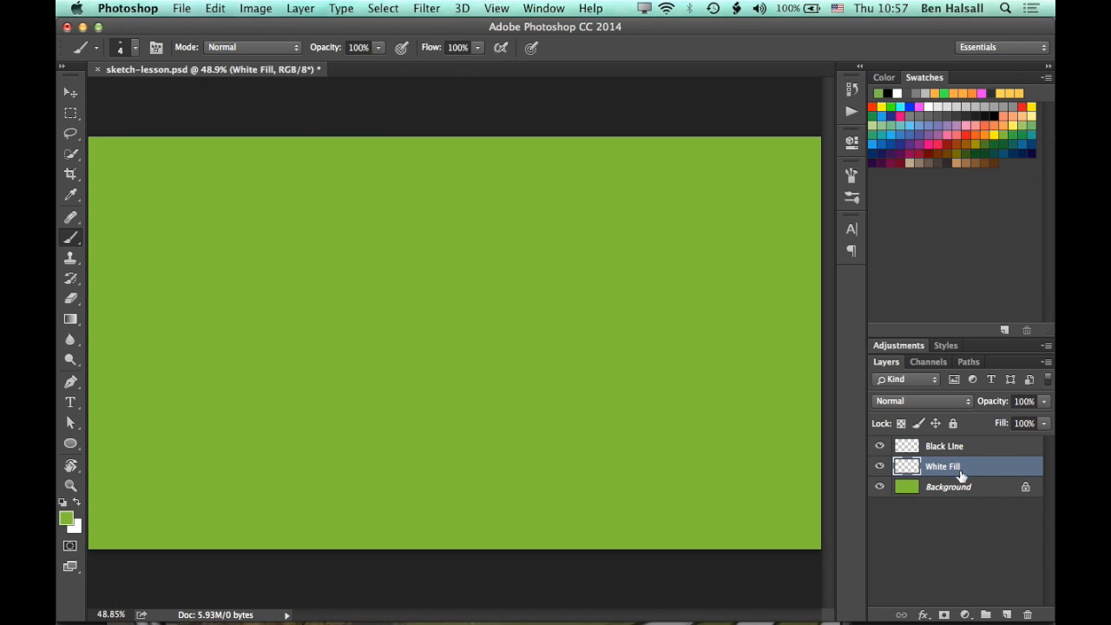
pyautogui.click(63, 503)
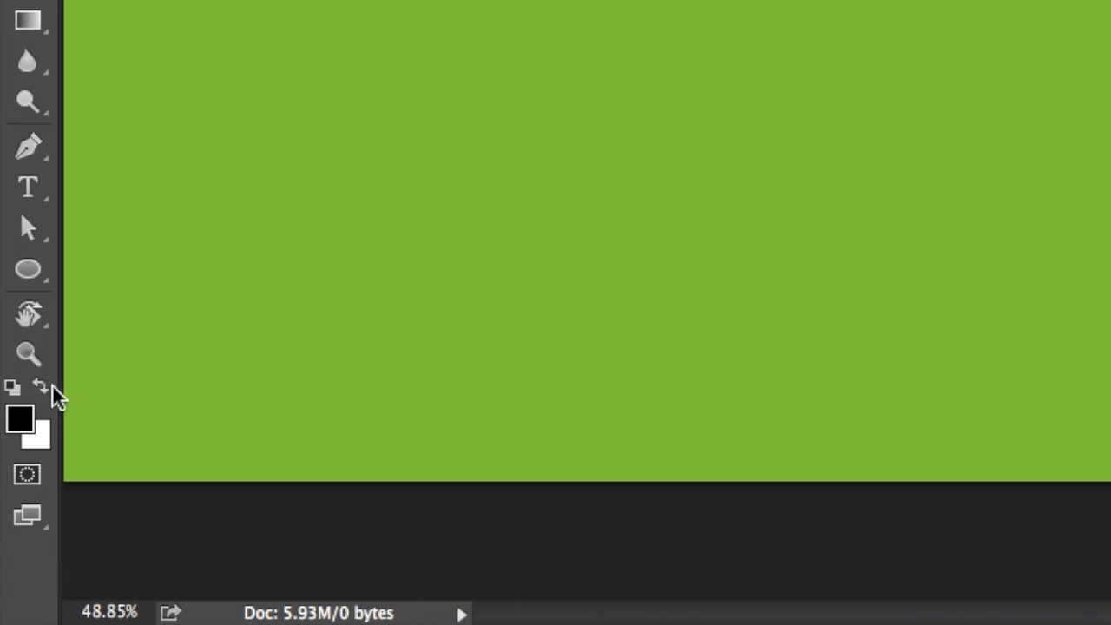
pyautogui.click(43, 390)
pyautogui.click(42, 390)
pyautogui.click(42, 390)
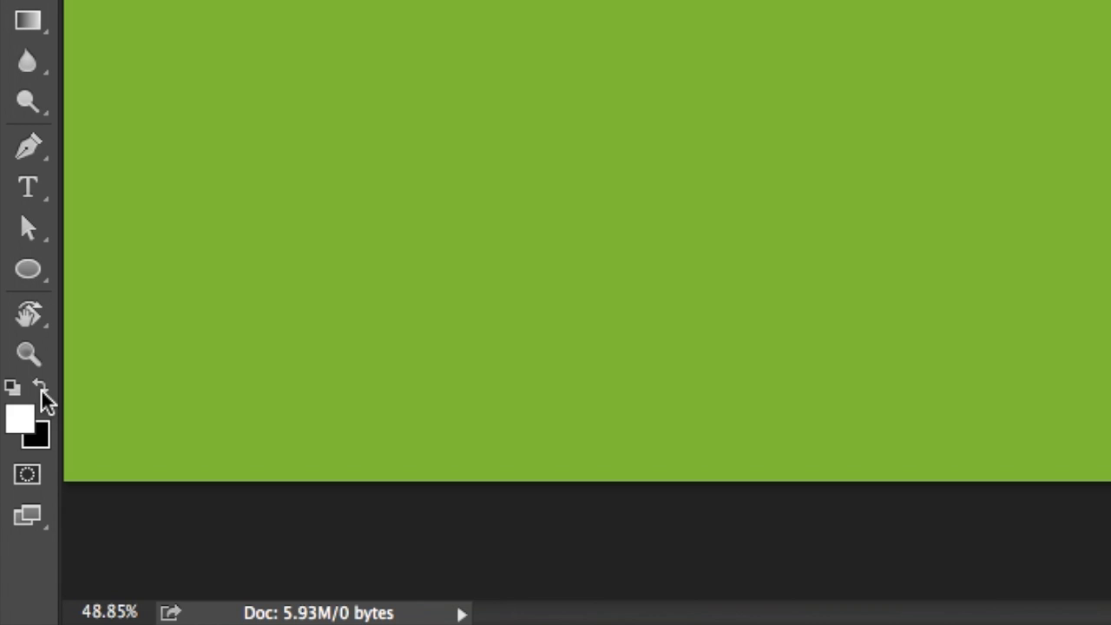
pyautogui.click(42, 390)
pyautogui.click(41, 391)
pyautogui.press('x')
pyautogui.press('x')
pyautogui.press('x')
pyautogui.press('x')
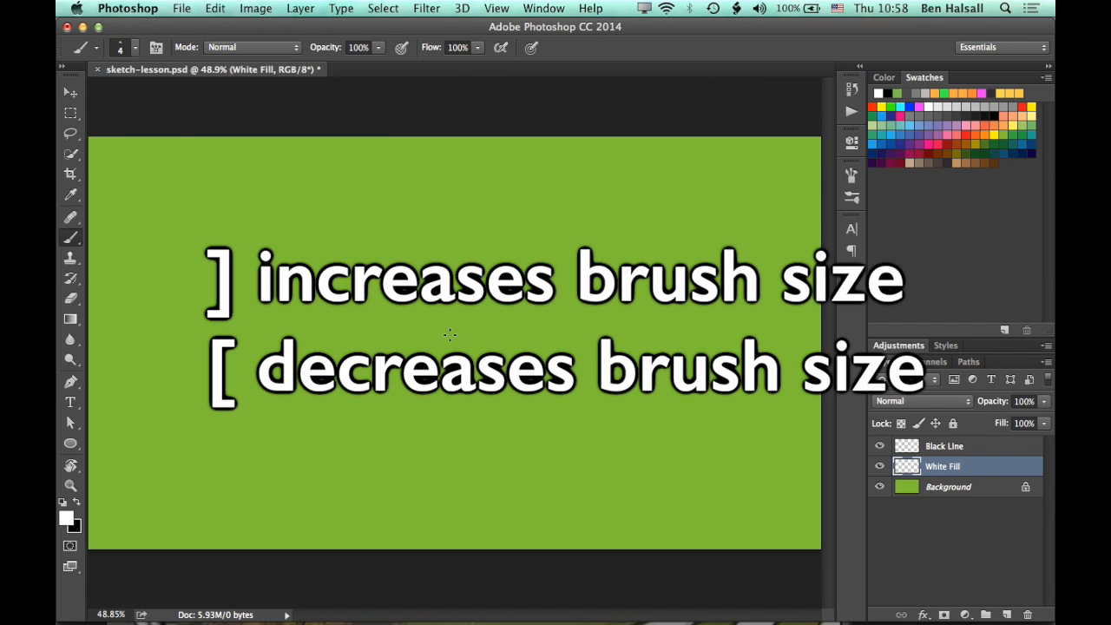
# Step: Enlarge the brush to a size of 200 for painting the white fill
pyautogui.press(']')
pyautogui.press(']')
pyautogui.press(']')
pyautogui.press(']')
pyautogui.press(']')
pyautogui.press(']')
pyautogui.press(']')
pyautogui.press(']')
pyautogui.press(']')
pyautogui.press(']')
pyautogui.press(']')
pyautogui.press(']')
pyautogui.press(']')
pyautogui.press(']')
pyautogui.press(']')
pyautogui.press(']')
pyautogui.press(']')
pyautogui.press(']')
pyautogui.press(']')
pyautogui.press(']')
pyautogui.press(']')
pyautogui.press(']')
pyautogui.press(']')
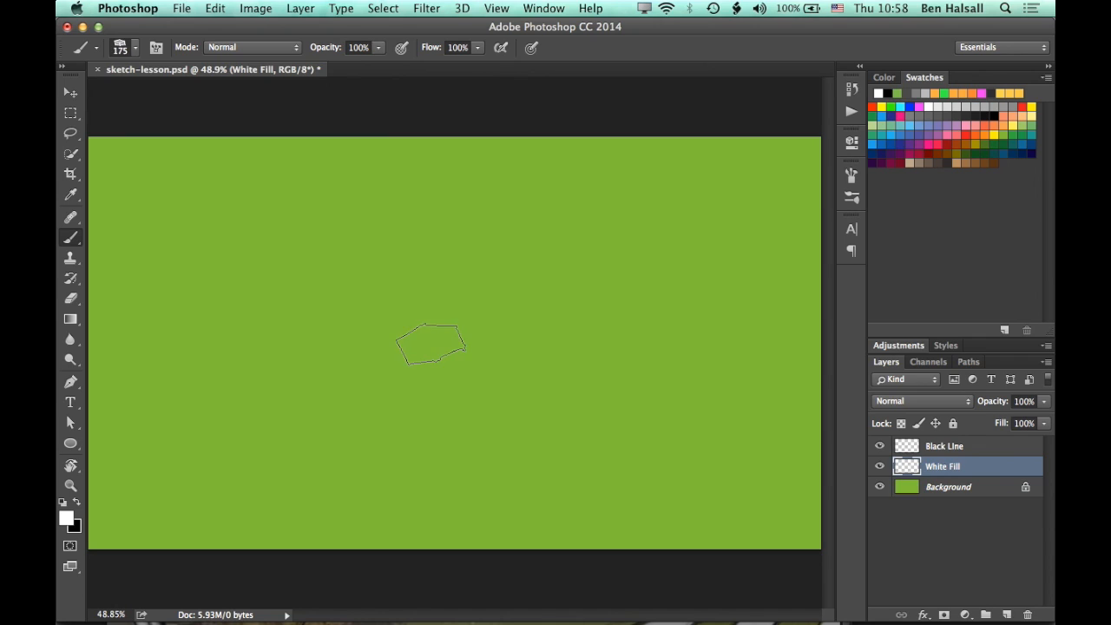
pyautogui.press('[')
pyautogui.press('[')
pyautogui.press('[')
pyautogui.press('[')
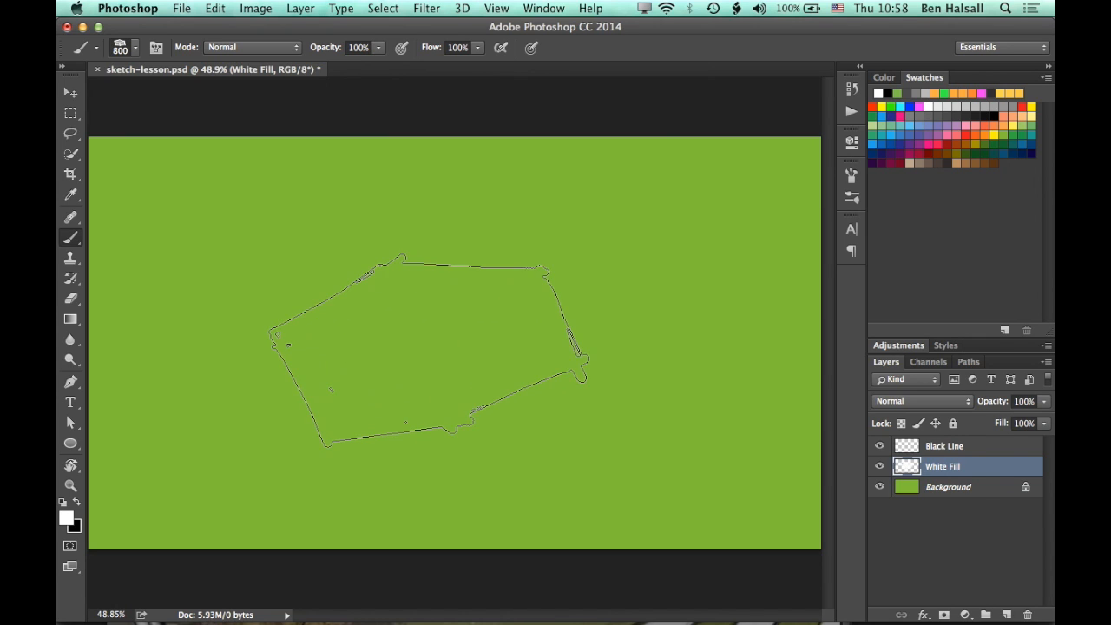
pyautogui.press('[')
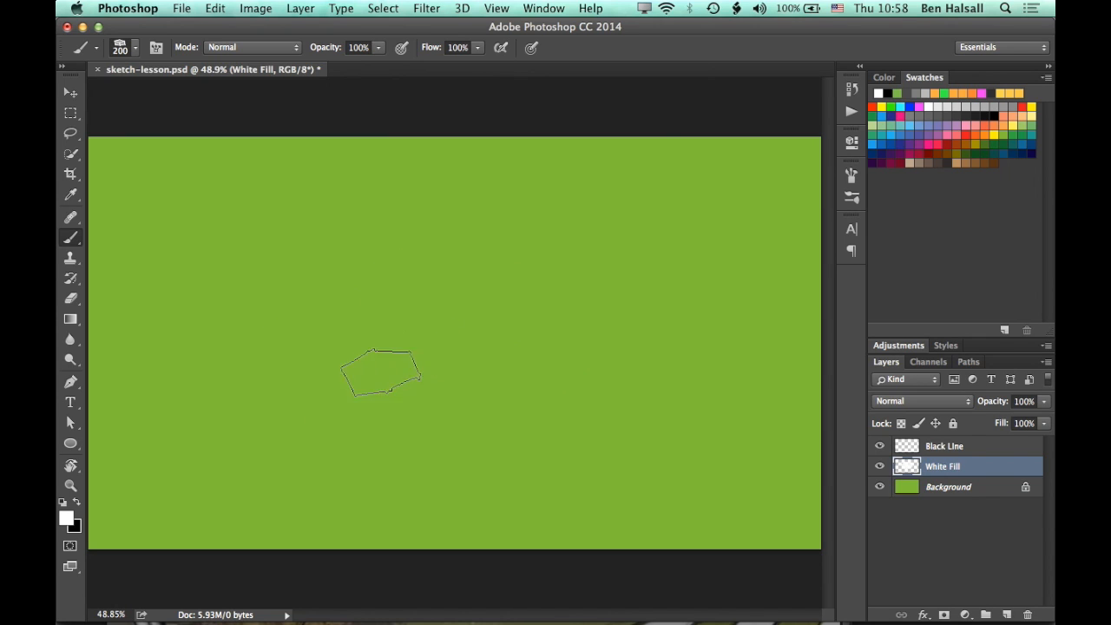
# Step: Paint a few white test strokes on the White Fill layer and undo them all
pyautogui.moveTo(350, 383); pyautogui.dragTo(439, 345)
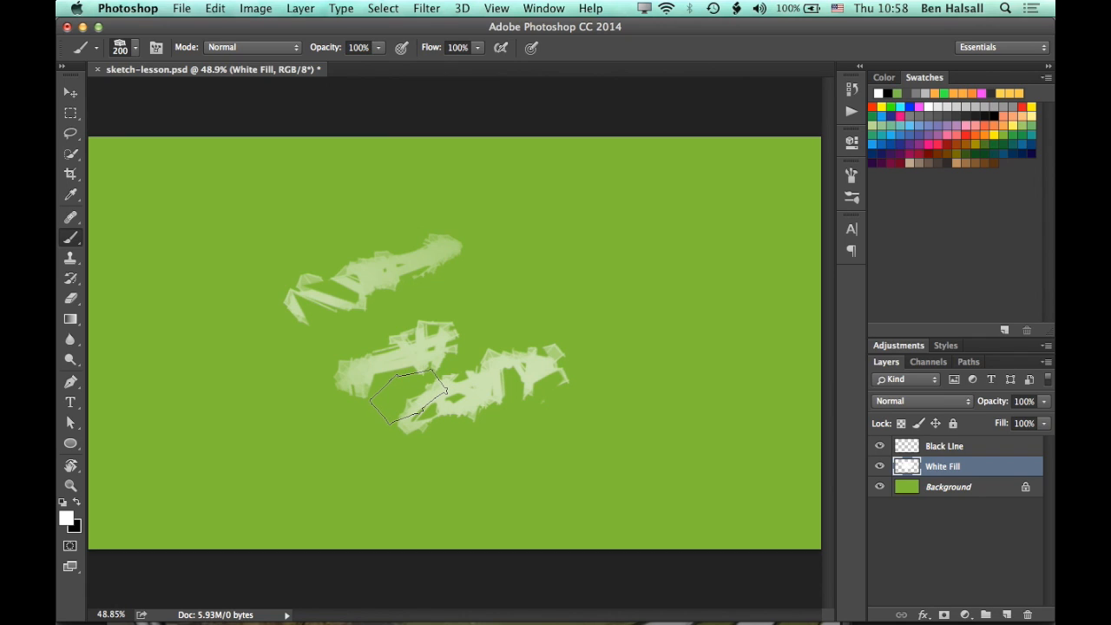
pyautogui.click(215, 8)
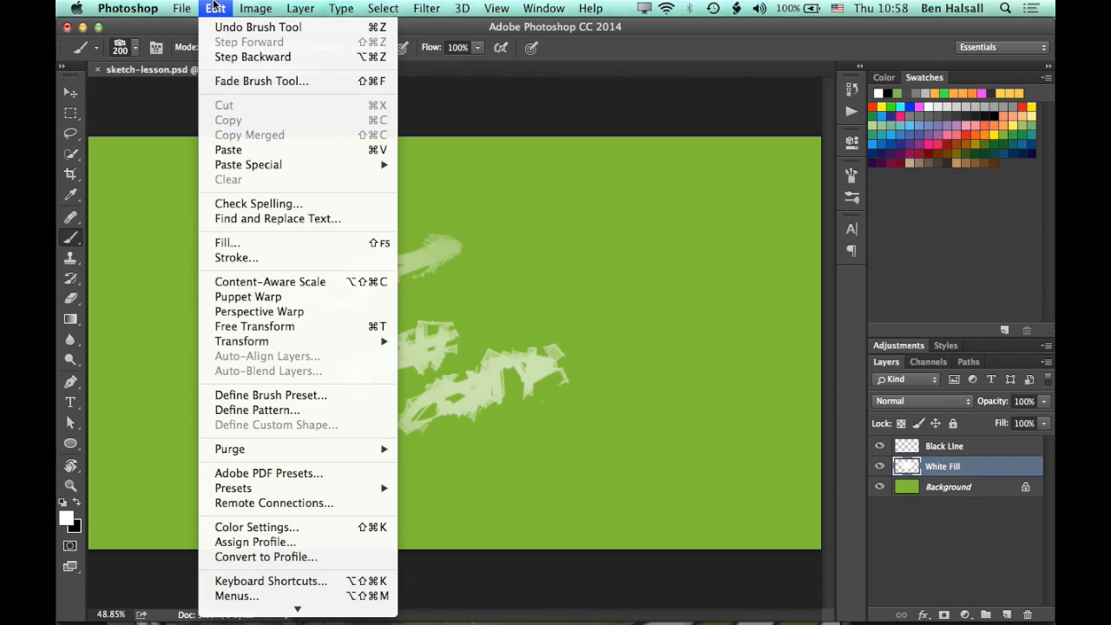
pyautogui.click(372, 57)
pyautogui.press('super+alt+z')
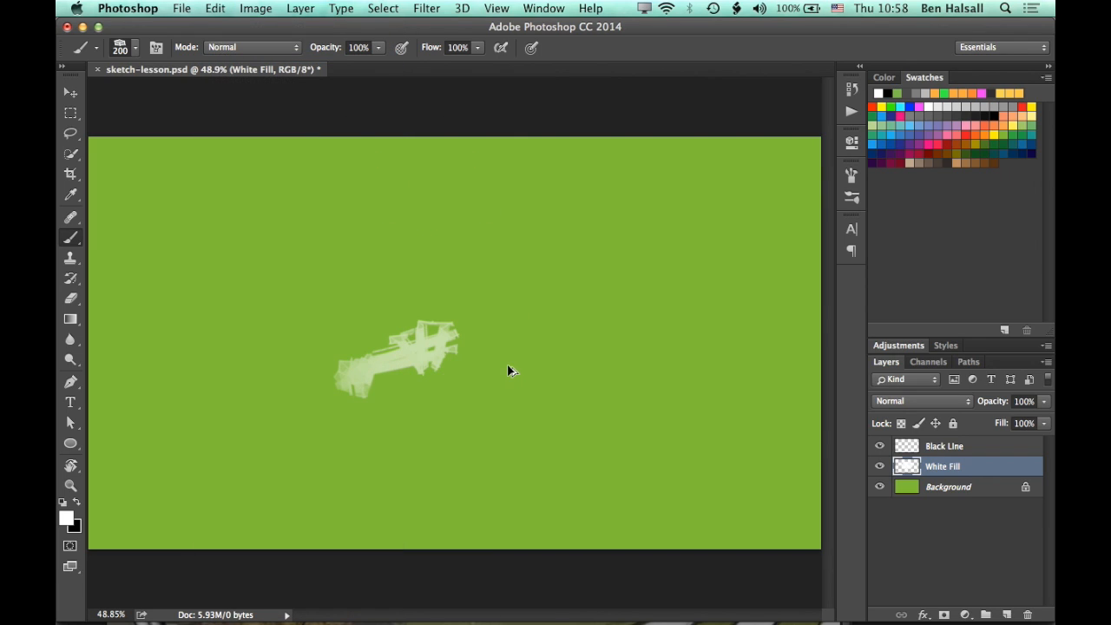
pyautogui.press('super+alt+z')
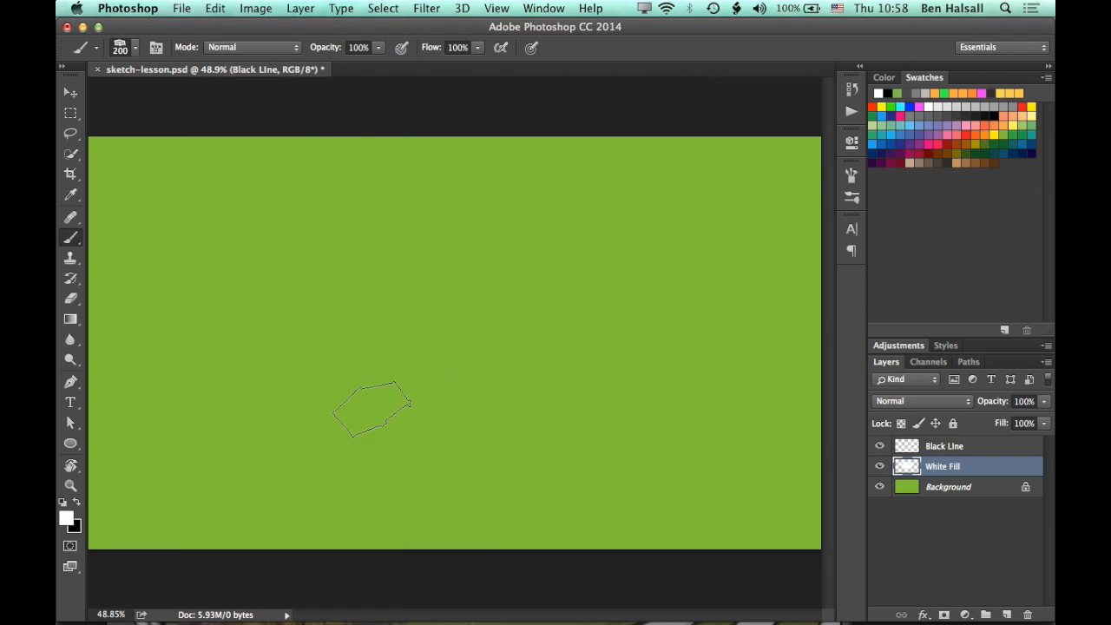
# Step: Paint a rough white house silhouette on the White Fill layer and trim its roof, side and lower edges with the eraser at size 100
pyautogui.moveTo(300, 303)
pyautogui.mouseDown()
pyautogui.moveTo(319, 417)
pyautogui.moveTo(313, 290)
pyautogui.moveTo(426, 293)
pyautogui.moveTo(353, 380)
pyautogui.moveTo(483, 394)
pyautogui.moveTo(357, 323)
pyautogui.moveTo(506, 307)
pyautogui.moveTo(526, 397)
pyautogui.moveTo(386, 386)
pyautogui.moveTo(361, 336)
pyautogui.moveTo(389, 319)
pyautogui.moveTo(554, 307)
pyautogui.moveTo(568, 294)
pyautogui.moveTo(543, 292)
pyautogui.moveTo(553, 301)
pyautogui.moveTo(599, 279)
pyautogui.moveTo(614, 364)
pyautogui.moveTo(562, 378)
pyautogui.moveTo(576, 352)
pyautogui.moveTo(422, 287)
pyautogui.moveTo(325, 282)
pyautogui.moveTo(364, 275)
pyautogui.moveTo(331, 279)
pyautogui.moveTo(379, 229)
pyautogui.moveTo(345, 252)
pyautogui.moveTo(401, 226)
pyautogui.moveTo(481, 214)
pyautogui.moveTo(581, 265)
pyautogui.moveTo(528, 257)
pyautogui.moveTo(399, 274)
pyautogui.moveTo(366, 336)
pyautogui.moveTo(341, 299)
pyautogui.moveTo(340, 386)
pyautogui.moveTo(379, 393)
pyautogui.moveTo(453, 335)
pyautogui.moveTo(412, 367)
pyautogui.moveTo(492, 345)
pyautogui.moveTo(442, 235)
pyautogui.mouseUp()
pyautogui.press('e')
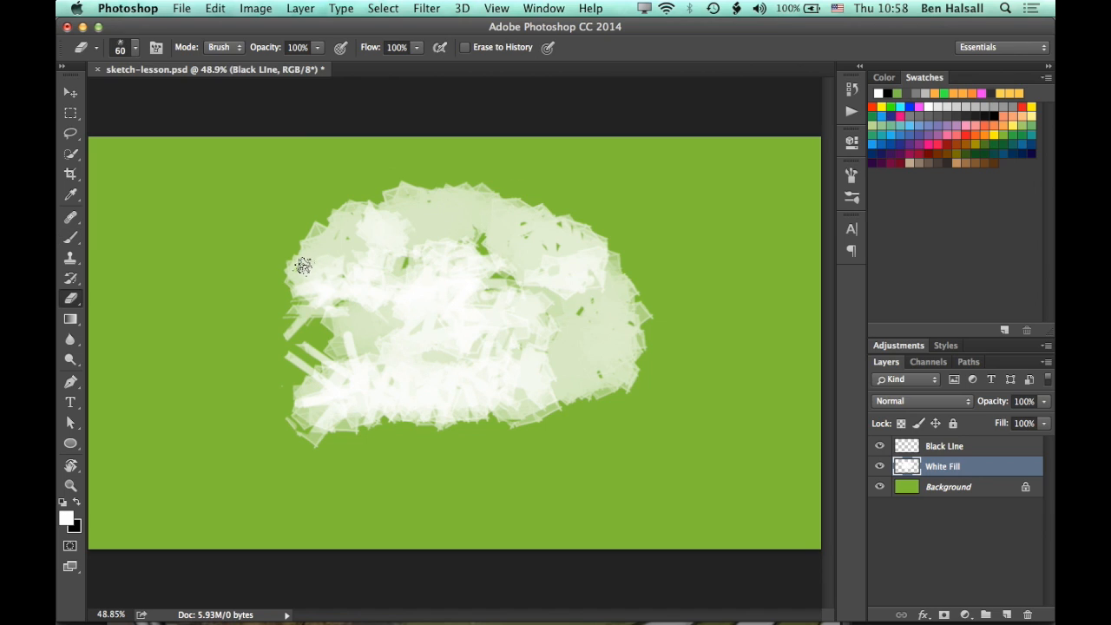
pyautogui.press(']')
pyautogui.press(']')
pyautogui.moveTo(286, 434); pyautogui.dragTo(315, 426)
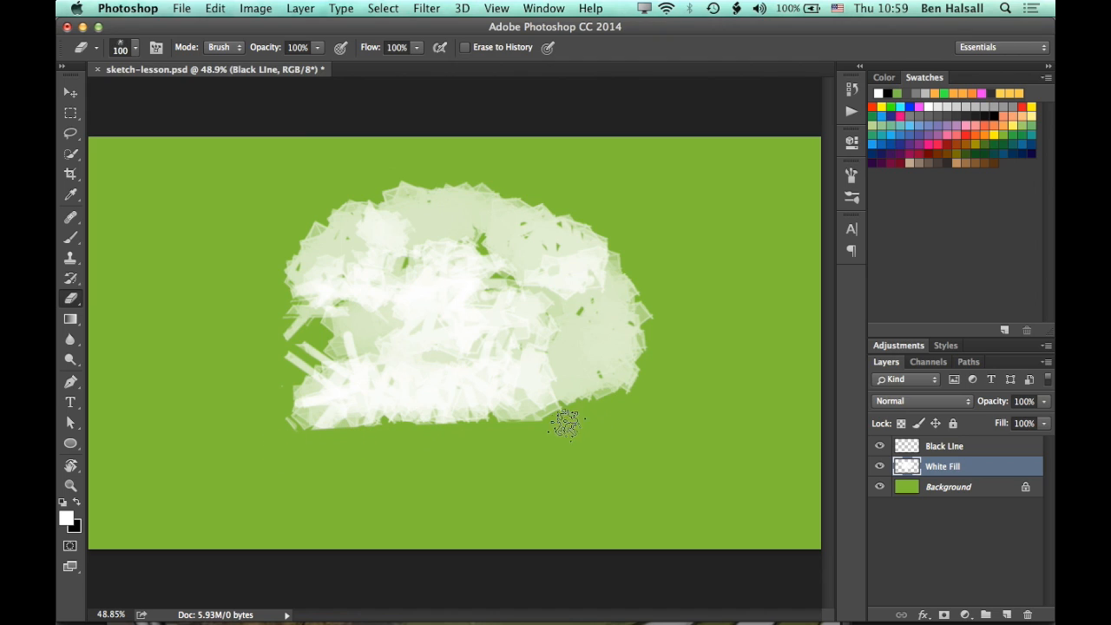
pyautogui.moveTo(645, 259); pyautogui.dragTo(640, 367)
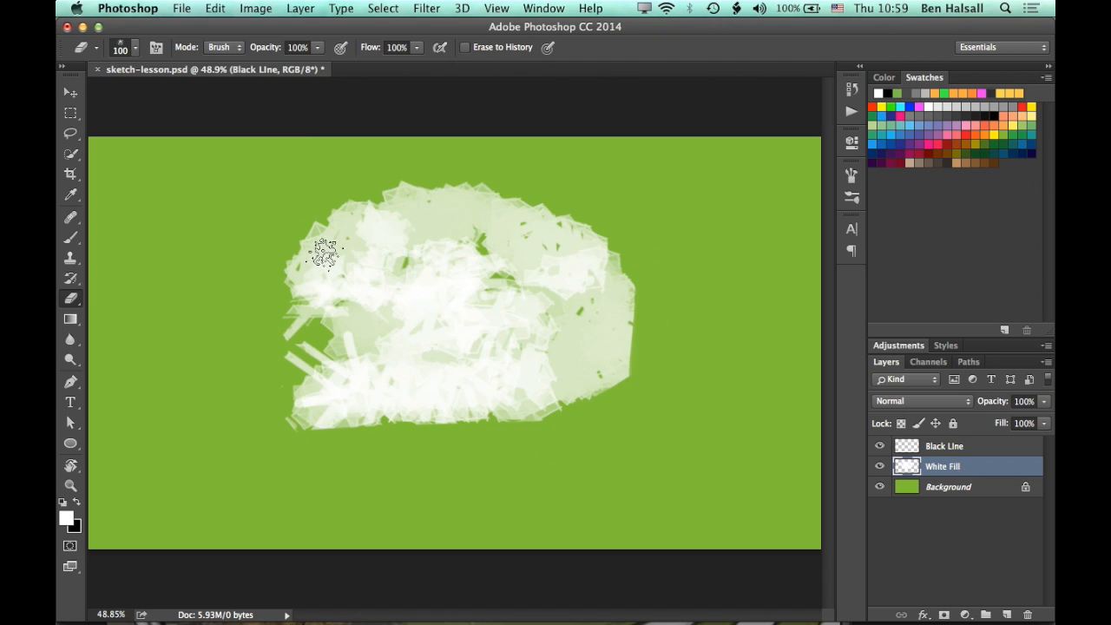
pyautogui.moveTo(322, 249)
pyautogui.mouseDown()
pyautogui.moveTo(332, 215)
pyautogui.moveTo(252, 321)
pyautogui.moveTo(359, 205)
pyautogui.moveTo(344, 197)
pyautogui.moveTo(529, 194)
pyautogui.moveTo(356, 201)
pyautogui.moveTo(515, 182)
pyautogui.moveTo(648, 272)
pyautogui.moveTo(555, 196)
pyautogui.moveTo(650, 280)
pyautogui.moveTo(501, 324)
pyautogui.moveTo(408, 230)
pyautogui.moveTo(476, 270)
pyautogui.moveTo(650, 335)
pyautogui.moveTo(633, 262)
pyautogui.moveTo(659, 433)
pyautogui.mouseUp()
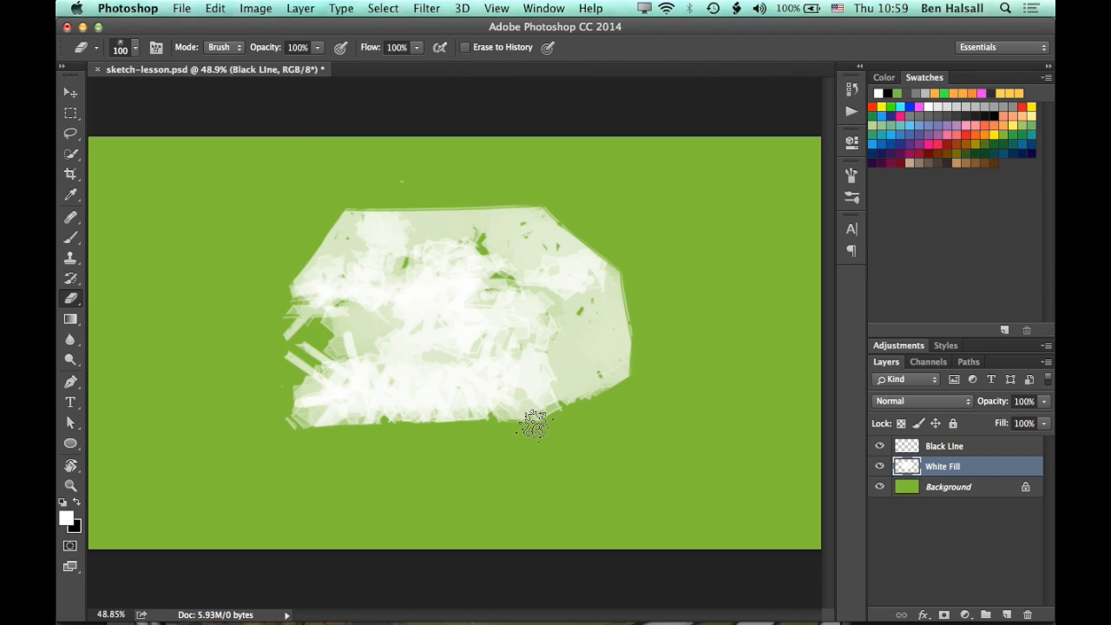
# Step: Fill the gaps along the white shape's ragged left side and even out its lower edge with the eraser
pyautogui.press('b')
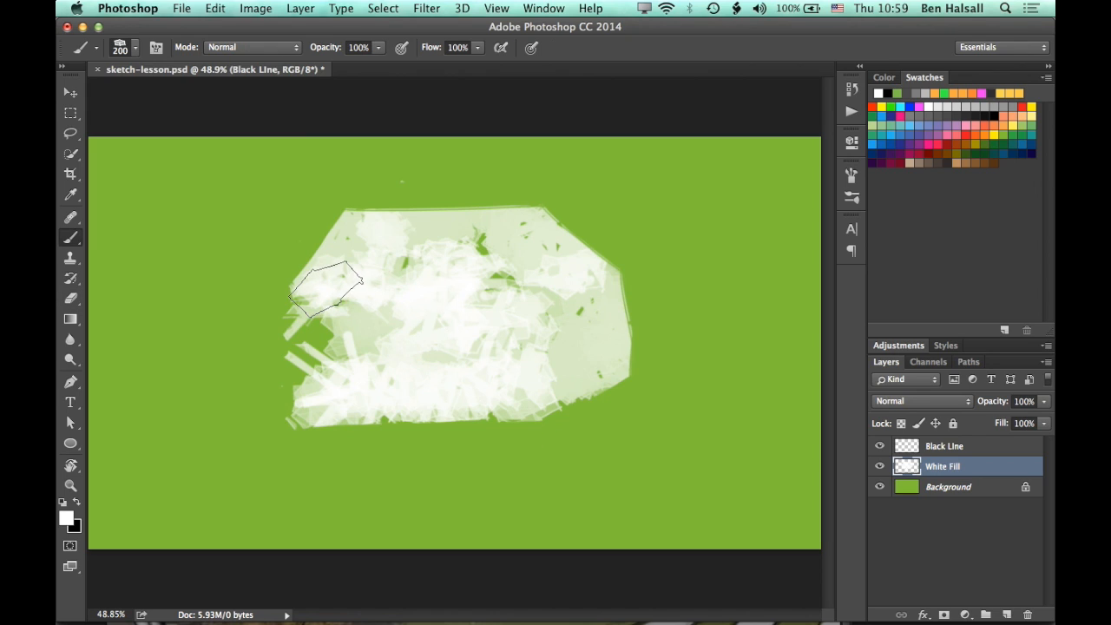
pyautogui.moveTo(326, 365)
pyautogui.mouseDown()
pyautogui.moveTo(321, 308)
pyautogui.moveTo(321, 356)
pyautogui.mouseUp()
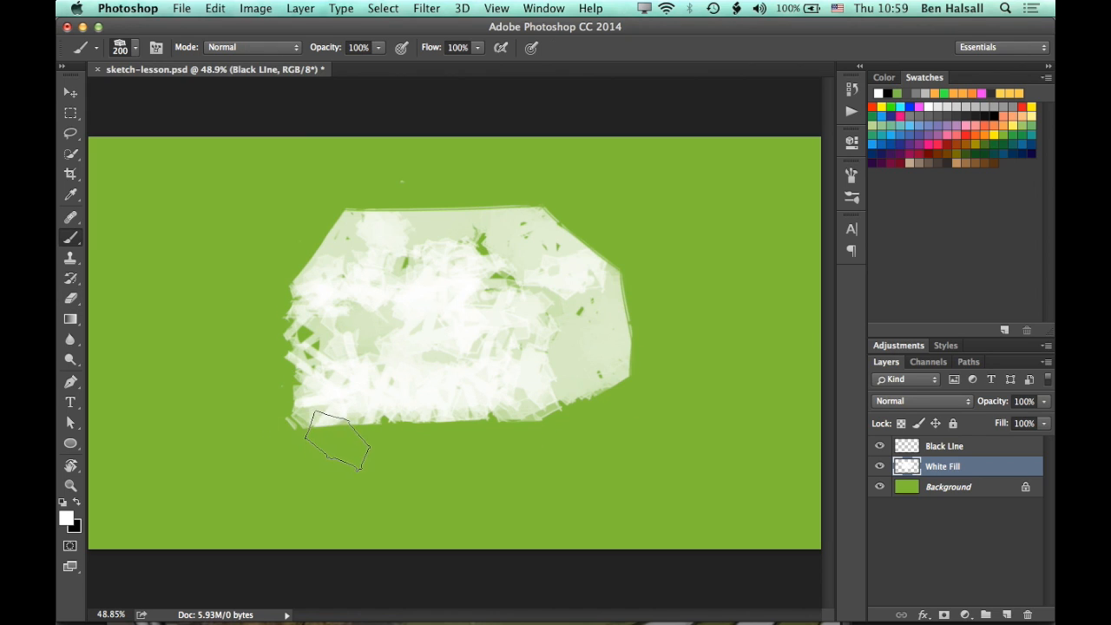
pyautogui.press('e')
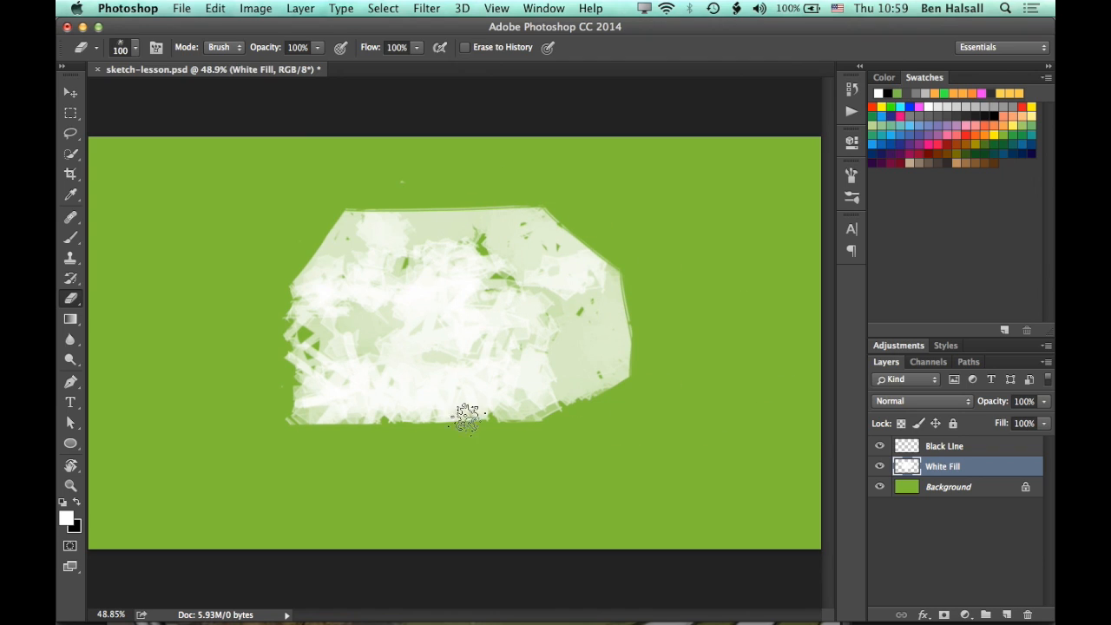
# Step: Select the Black LIne layer and reduce the brush to size 20 for drawing the outlines
pyautogui.click(953, 453)
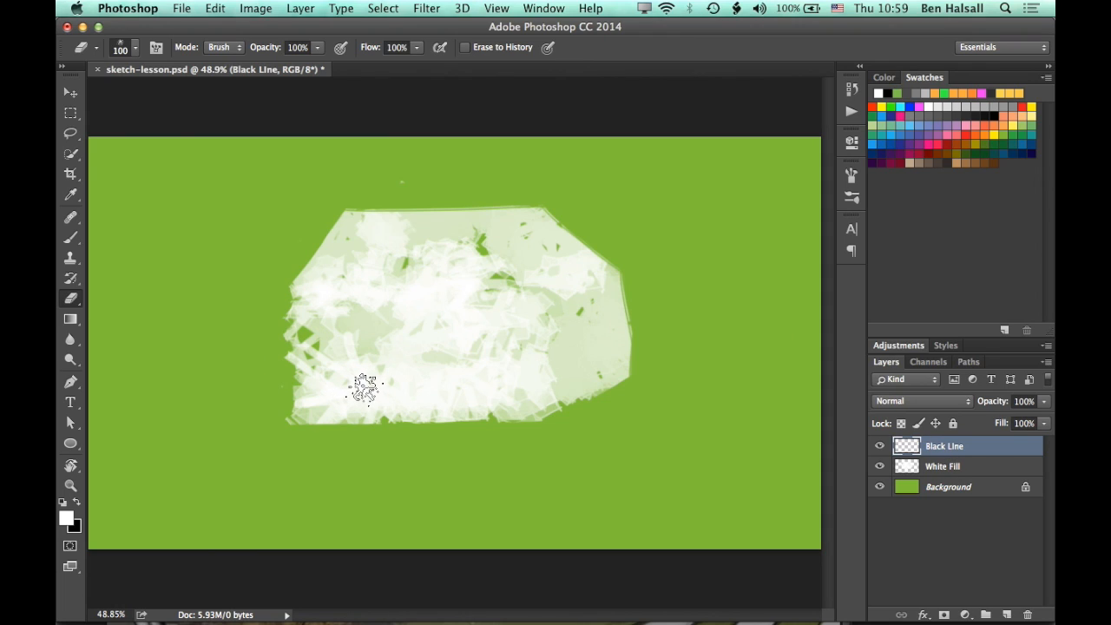
pyautogui.press('b')
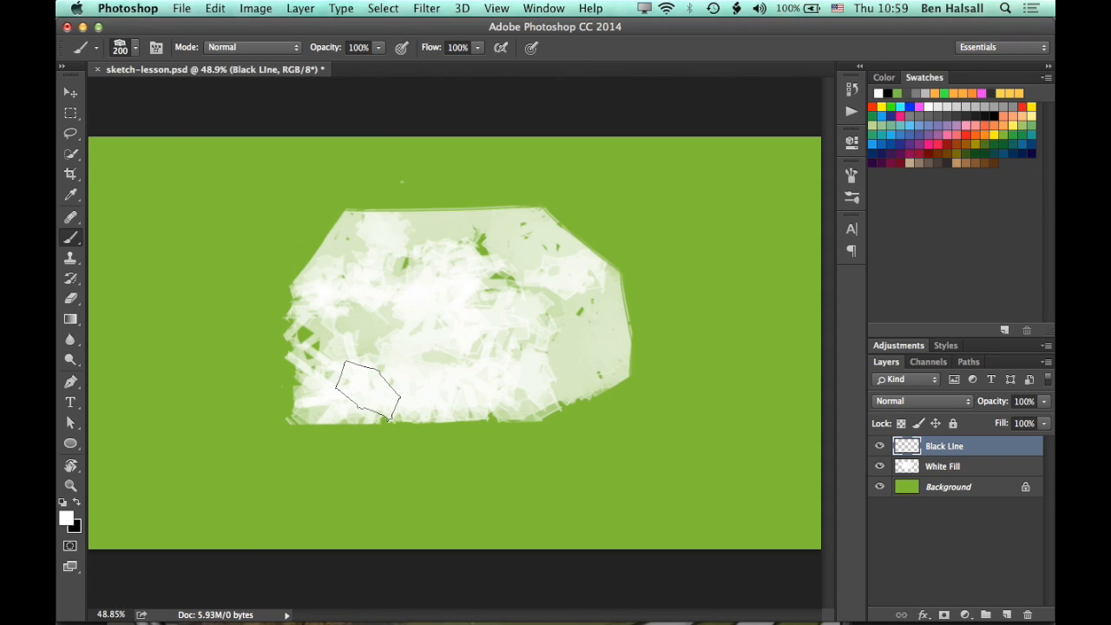
pyautogui.press('[')
pyautogui.press('[')
pyautogui.press('[')
pyautogui.press('[')
# Step: Try white strokes along the gable's right roof slope and undo them
pyautogui.press('r')
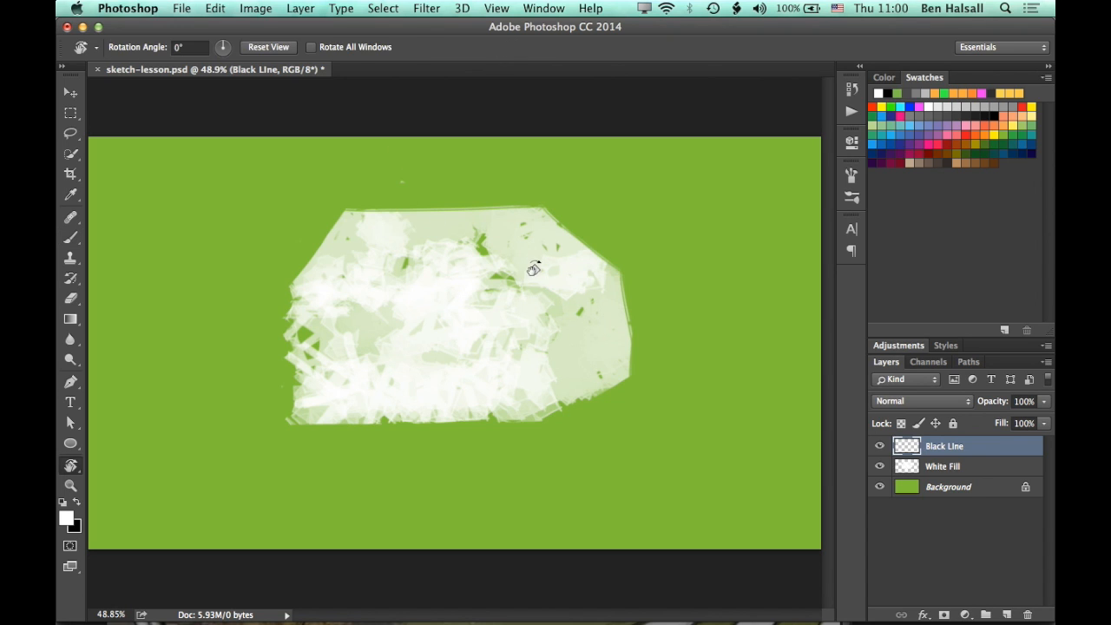
pyautogui.moveTo(533, 265)
pyautogui.mouseDown()
pyautogui.moveTo(538, 291)
pyautogui.moveTo(539, 246)
pyautogui.moveTo(550, 322)
pyautogui.moveTo(529, 255)
pyautogui.moveTo(547, 280)
pyautogui.moveTo(540, 261)
pyautogui.moveTo(508, 231)
pyautogui.moveTo(425, 216)
pyautogui.moveTo(469, 228)
pyautogui.mouseUp()
pyautogui.press('b')
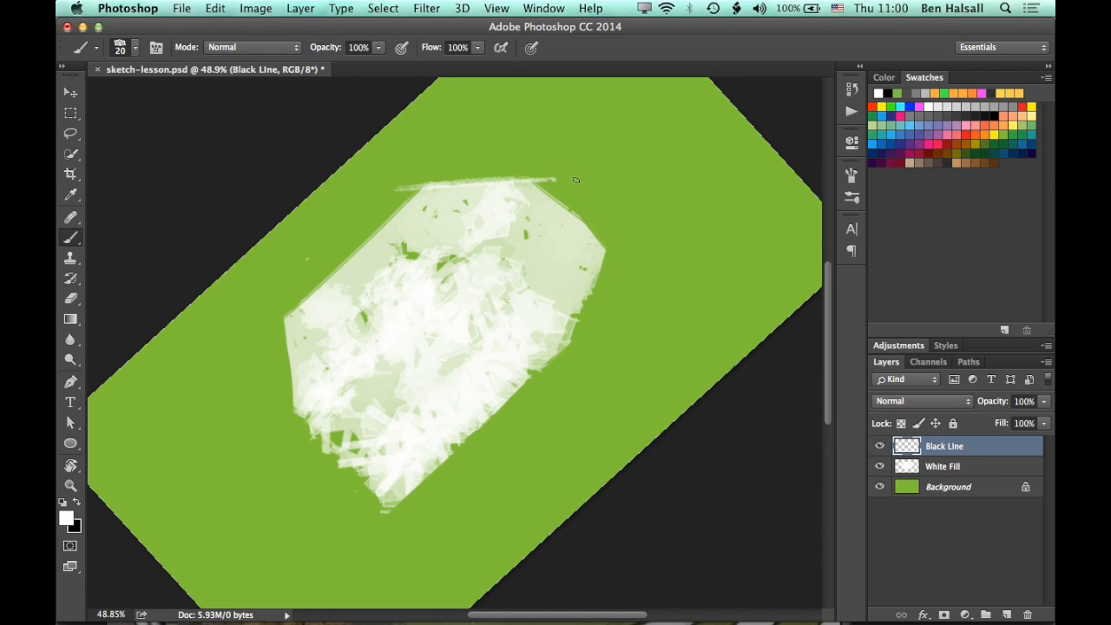
pyautogui.press('super+z')
pyautogui.press('super+z')
pyautogui.press('super+alt+z')
pyautogui.press('super+alt+z')
# Step: Make black the foreground color and outline both slopes of the front gable and the roof's far left edge
pyautogui.press('x')
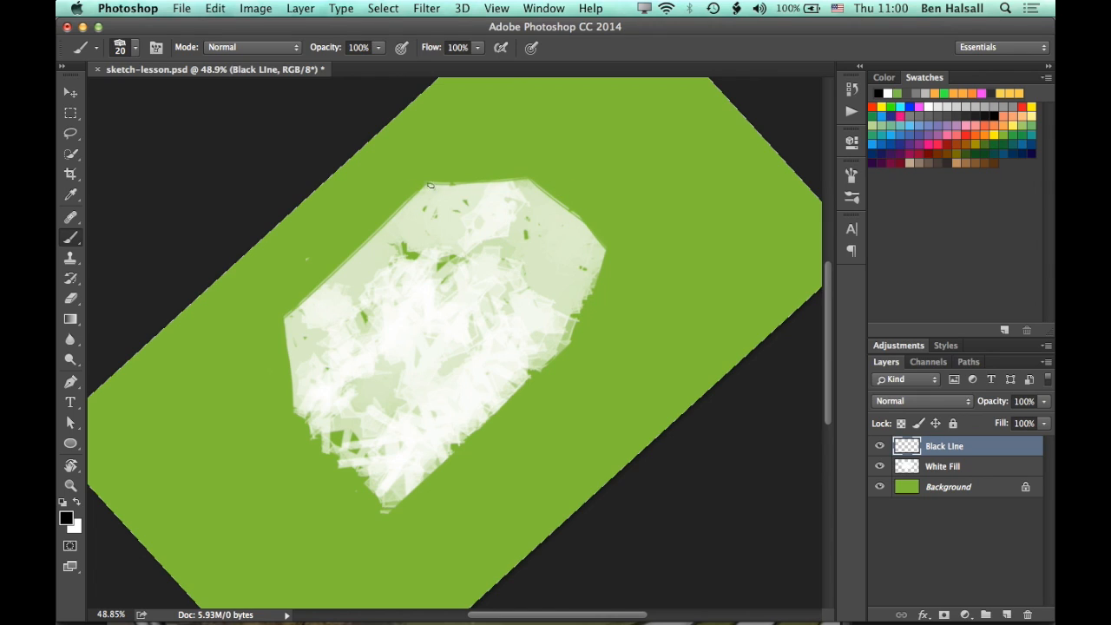
pyautogui.moveTo(573, 178); pyautogui.dragTo(516, 179)
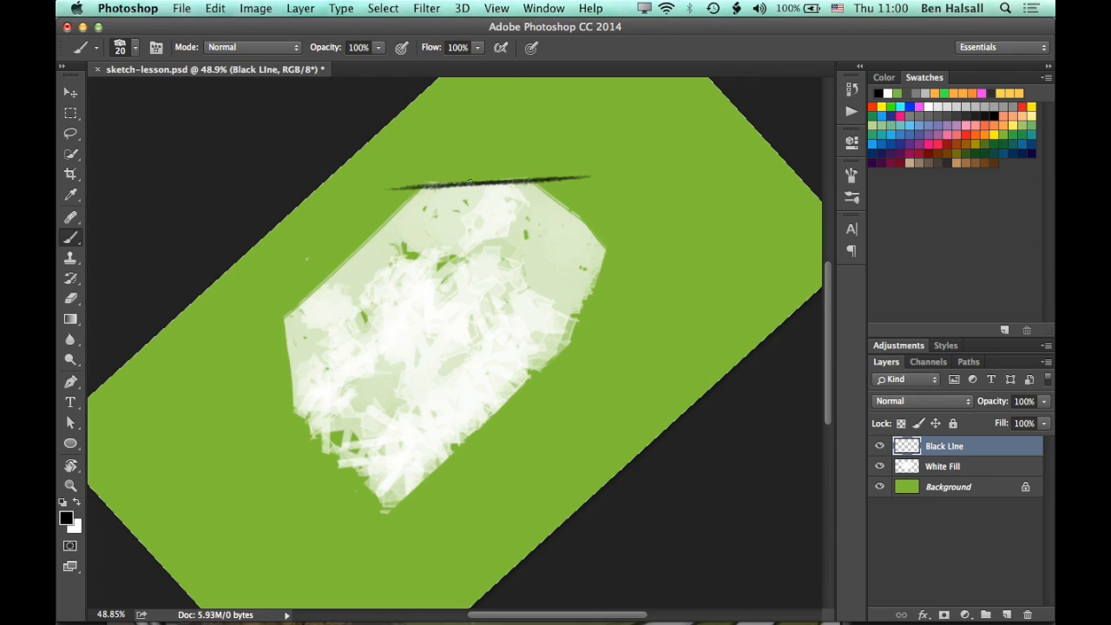
pyautogui.moveTo(389, 190)
pyautogui.mouseDown()
pyautogui.moveTo(555, 180)
pyautogui.moveTo(503, 446)
pyautogui.moveTo(533, 409)
pyautogui.moveTo(492, 381)
pyautogui.moveTo(643, 296)
pyautogui.mouseUp()
pyautogui.press('r')
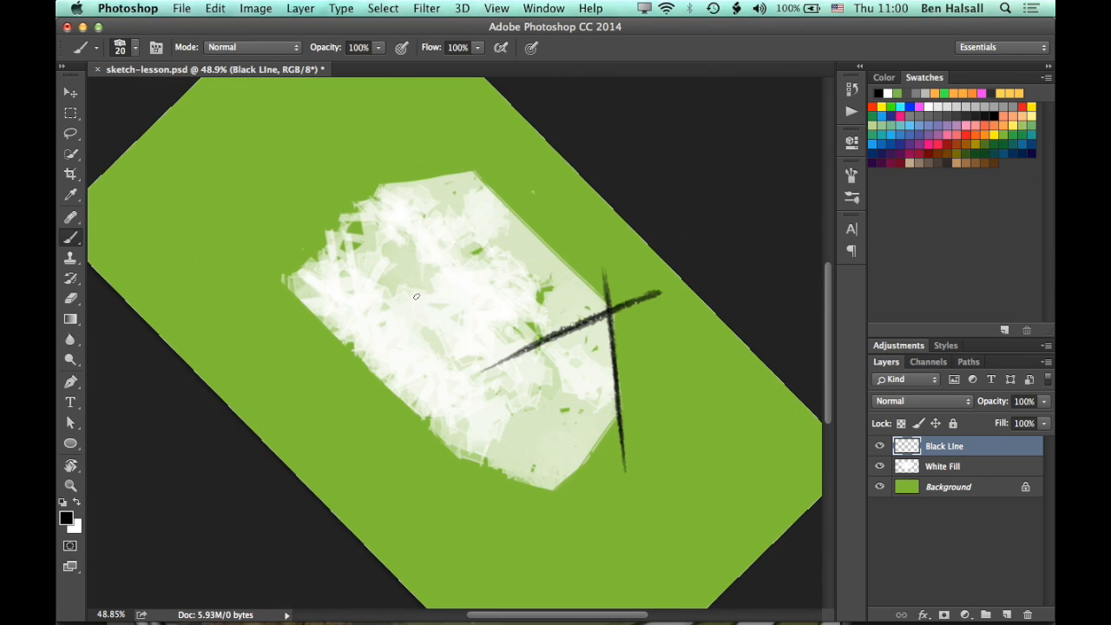
pyautogui.press('space')
pyautogui.moveTo(411, 284); pyautogui.dragTo(442, 358)
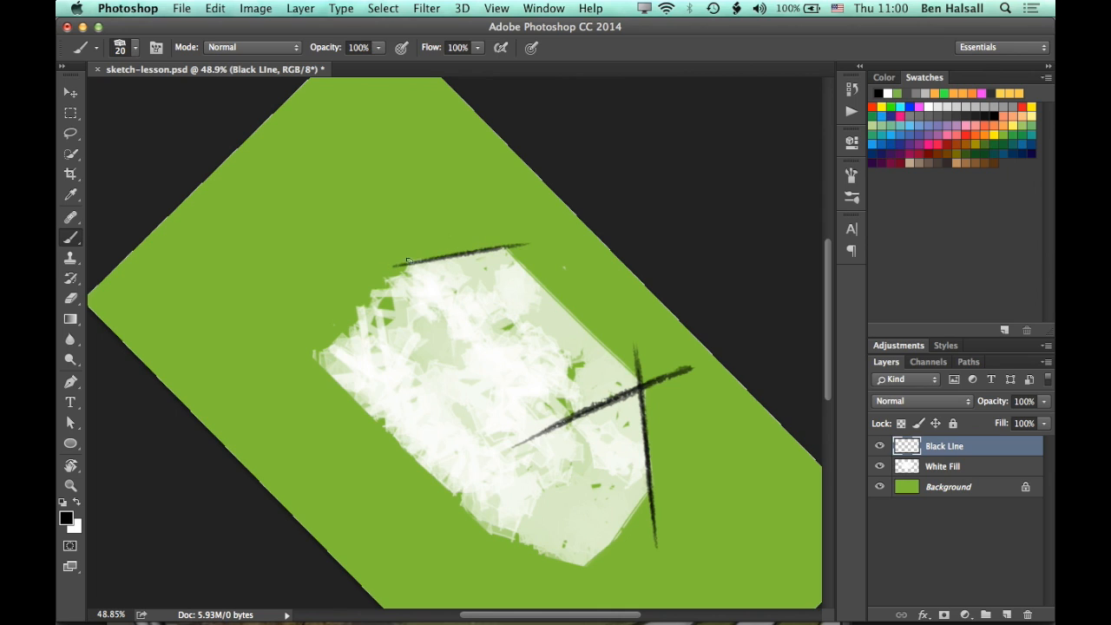
# Step: Draw the roof's ridge line and the parallel eaves line above the long side wall in black
pyautogui.press('r')
pyautogui.moveTo(379, 266)
pyautogui.mouseDown()
pyautogui.moveTo(339, 347)
pyautogui.moveTo(375, 261)
pyautogui.mouseUp()
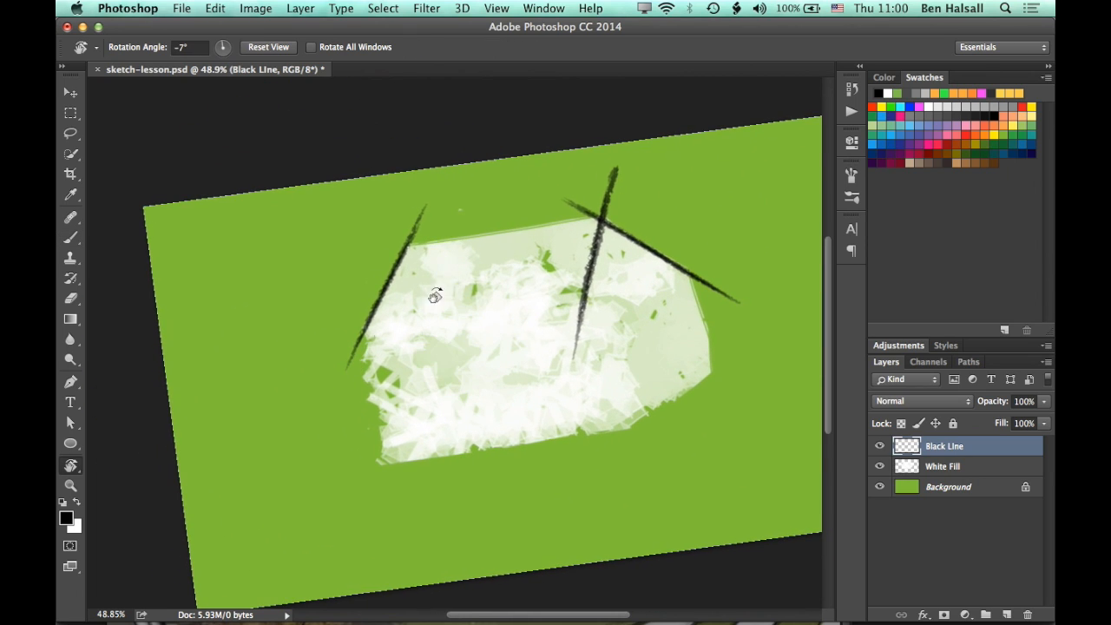
pyautogui.moveTo(531, 225)
pyautogui.mouseDown()
pyautogui.moveTo(430, 238)
pyautogui.moveTo(626, 210)
pyautogui.moveTo(496, 233)
pyautogui.moveTo(576, 214)
pyautogui.mouseUp()
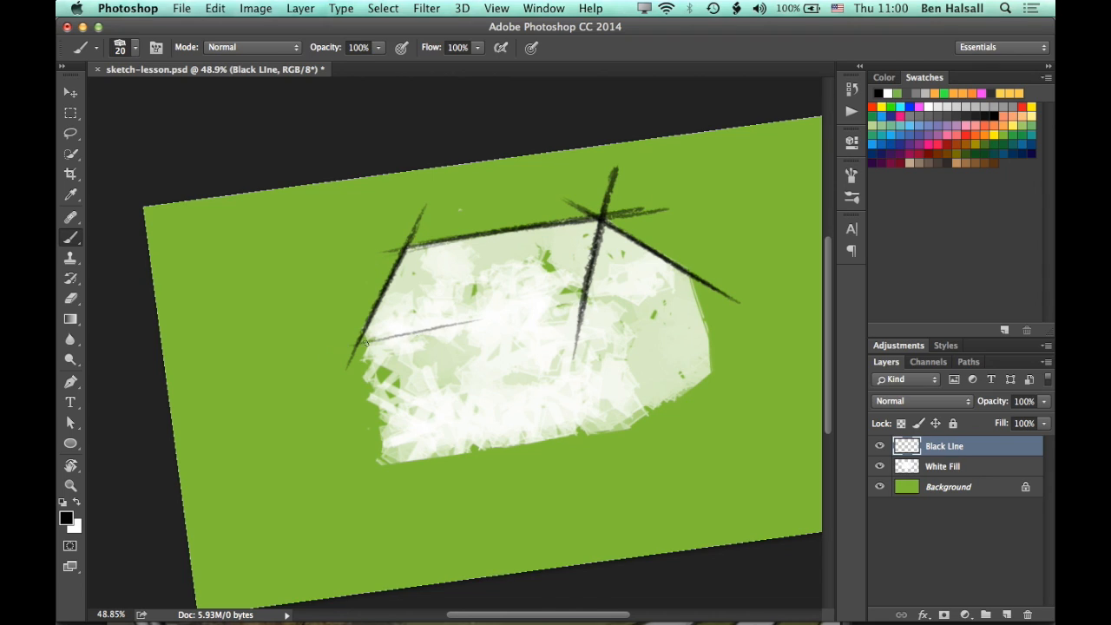
pyautogui.moveTo(364, 343); pyautogui.dragTo(623, 300)
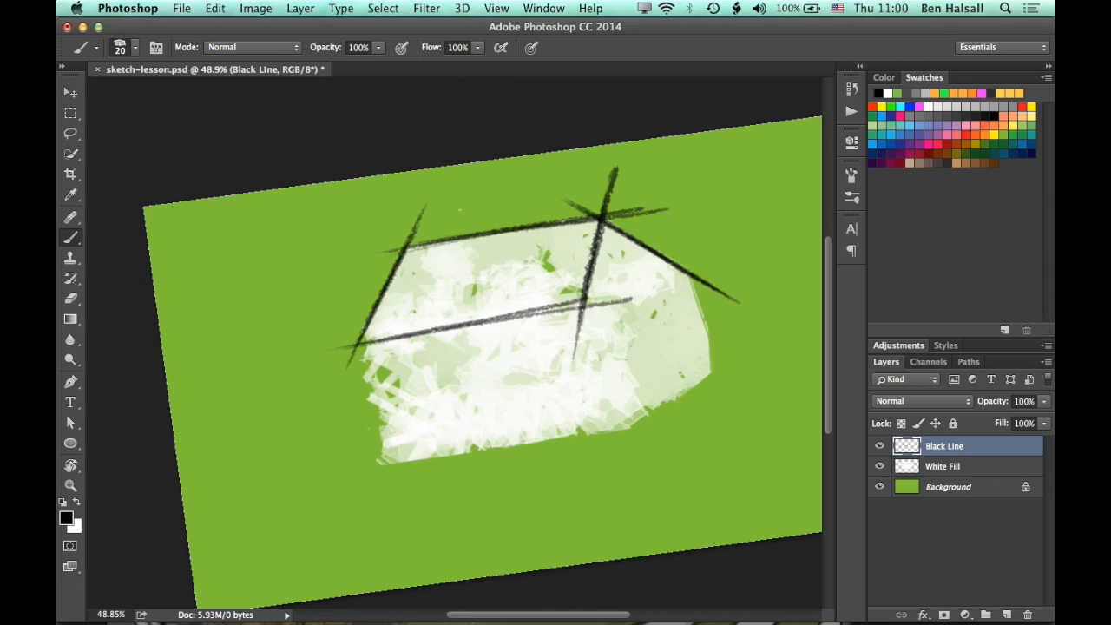
# Step: Draw the long wall's far left vertical edge and its base line, letting the strokes overshoot the corners
pyautogui.press('r')
pyautogui.moveTo(511, 239)
pyautogui.mouseDown()
pyautogui.moveTo(633, 384)
pyautogui.moveTo(366, 303)
pyautogui.moveTo(500, 241)
pyautogui.mouseUp()
pyautogui.press('r')
pyautogui.moveTo(454, 312)
pyautogui.mouseDown()
pyautogui.moveTo(379, 352)
pyautogui.moveTo(387, 365)
pyautogui.mouseUp()
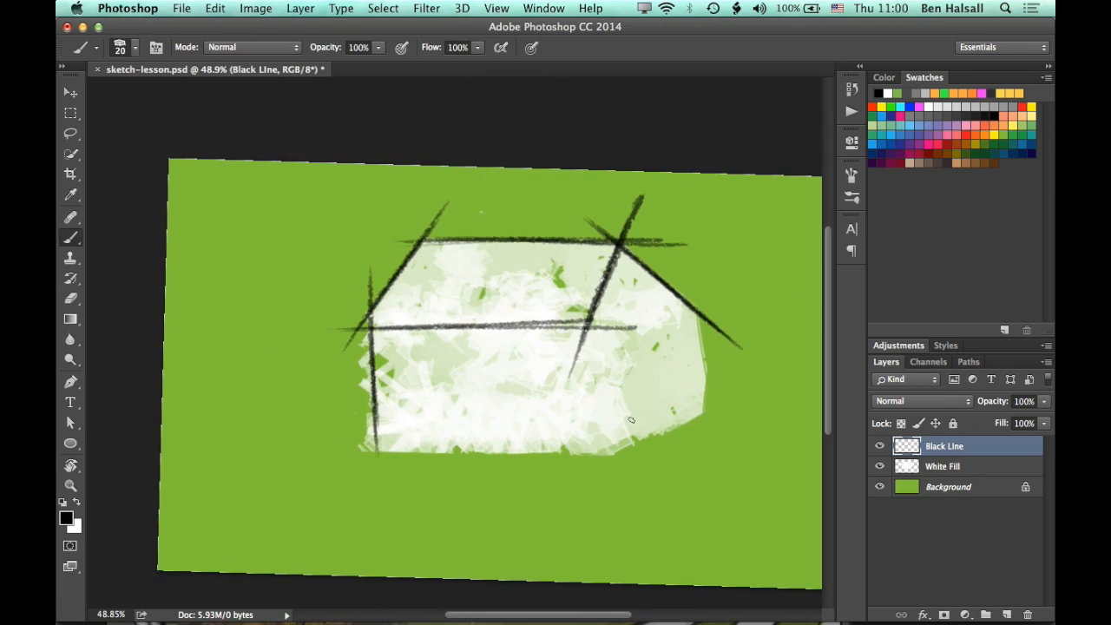
pyautogui.press('r')
pyautogui.moveTo(631, 420); pyautogui.dragTo(626, 379)
pyautogui.moveTo(391, 462); pyautogui.dragTo(612, 419)
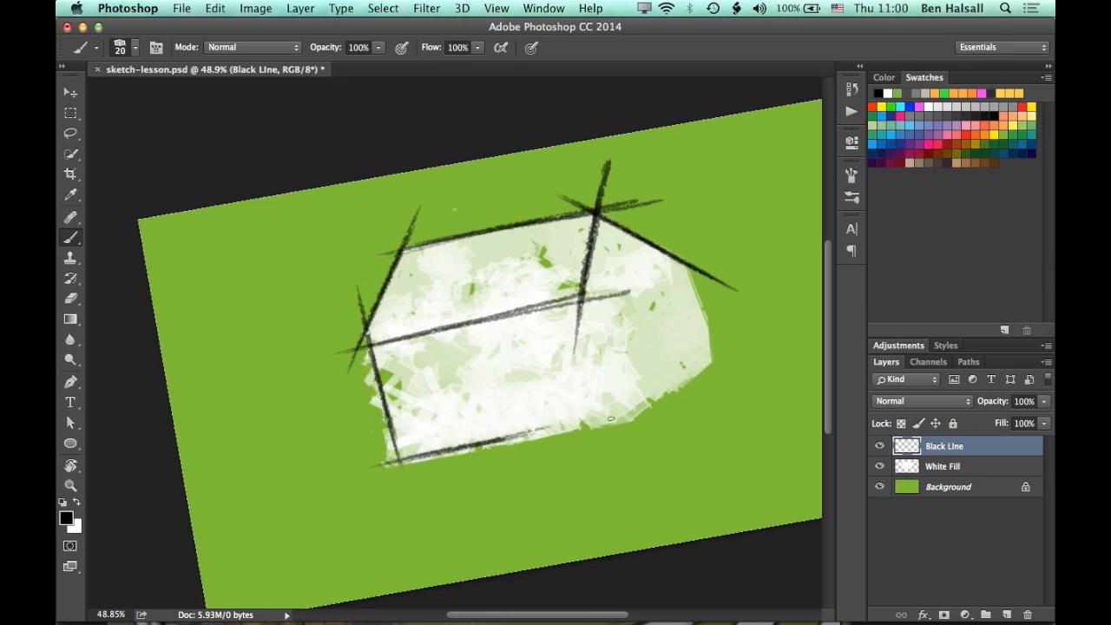
pyautogui.moveTo(469, 442); pyautogui.dragTo(625, 414)
# Step: Outline the gable wall with its front corner edge, base line and far vertical edge
pyautogui.press('r')
pyautogui.moveTo(673, 363)
pyautogui.mouseDown()
pyautogui.moveTo(654, 449)
pyautogui.moveTo(507, 542)
pyautogui.moveTo(422, 494)
pyautogui.moveTo(524, 443)
pyautogui.mouseUp()
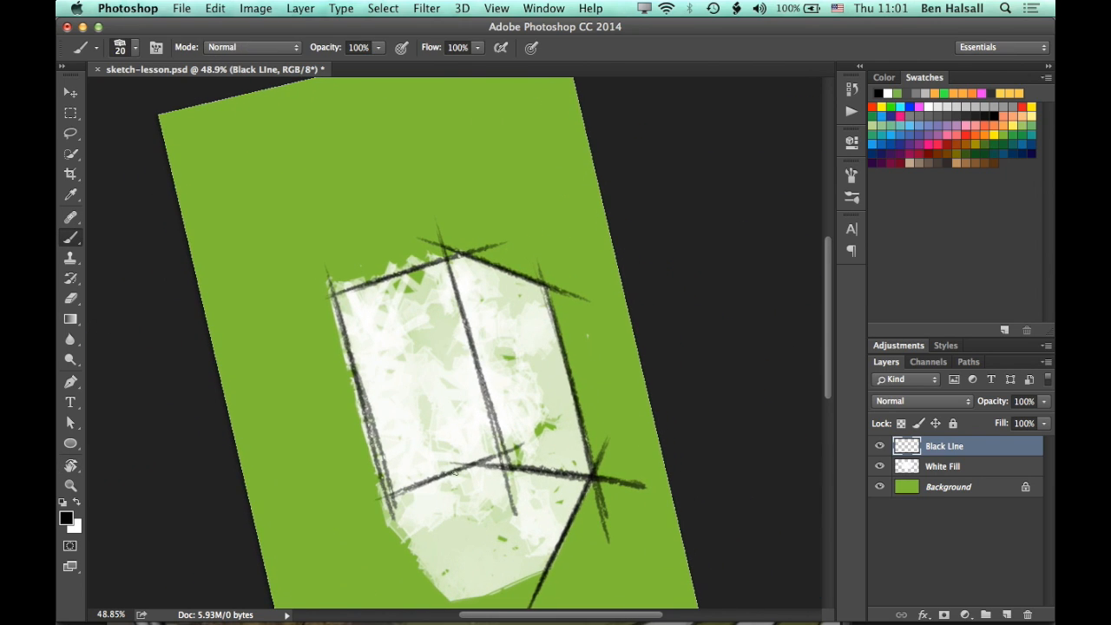
pyautogui.press('r')
pyautogui.moveTo(434, 427)
pyautogui.mouseDown()
pyautogui.moveTo(459, 502)
pyautogui.moveTo(512, 496)
pyautogui.moveTo(424, 437)
pyautogui.moveTo(573, 303)
pyautogui.moveTo(504, 255)
pyautogui.moveTo(474, 256)
pyautogui.moveTo(486, 327)
pyautogui.mouseUp()
pyautogui.press('b')
pyautogui.press('r')
pyautogui.press('b')
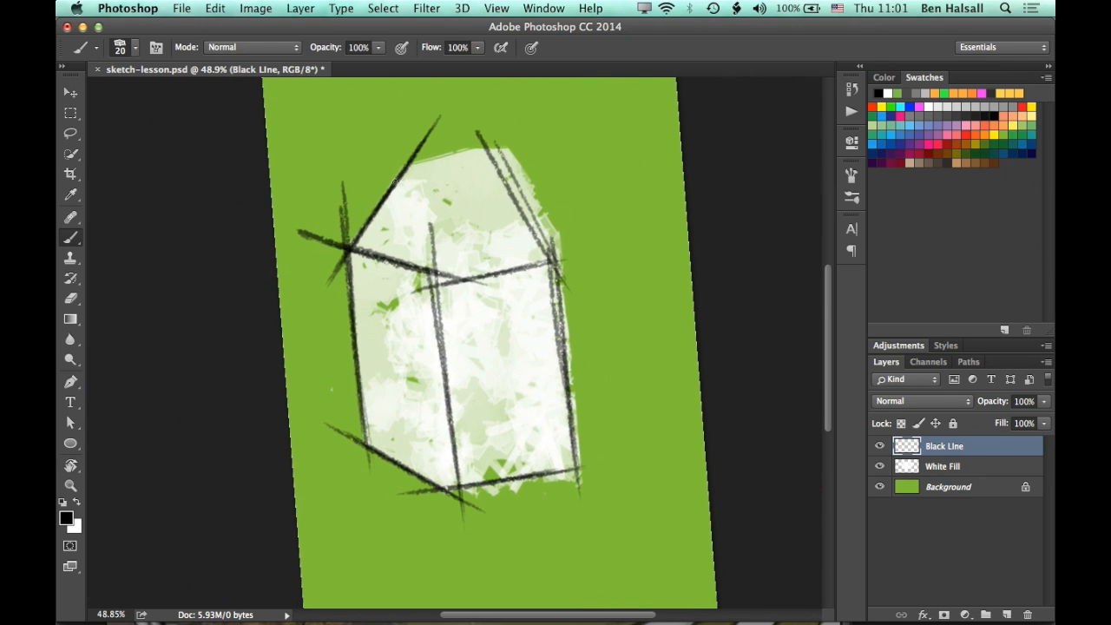
pyautogui.moveTo(521, 148); pyautogui.dragTo(391, 178)
# Step: Try a curved black test stroke on the green background beside the house and undo it
pyautogui.press('r')
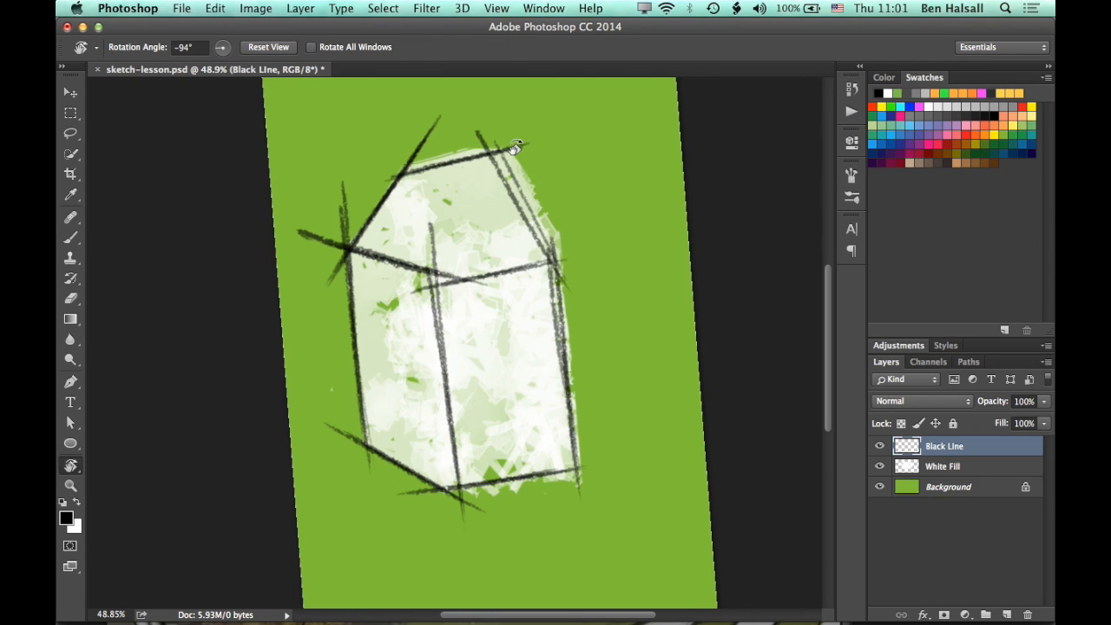
pyautogui.moveTo(497, 148); pyautogui.dragTo(538, 180)
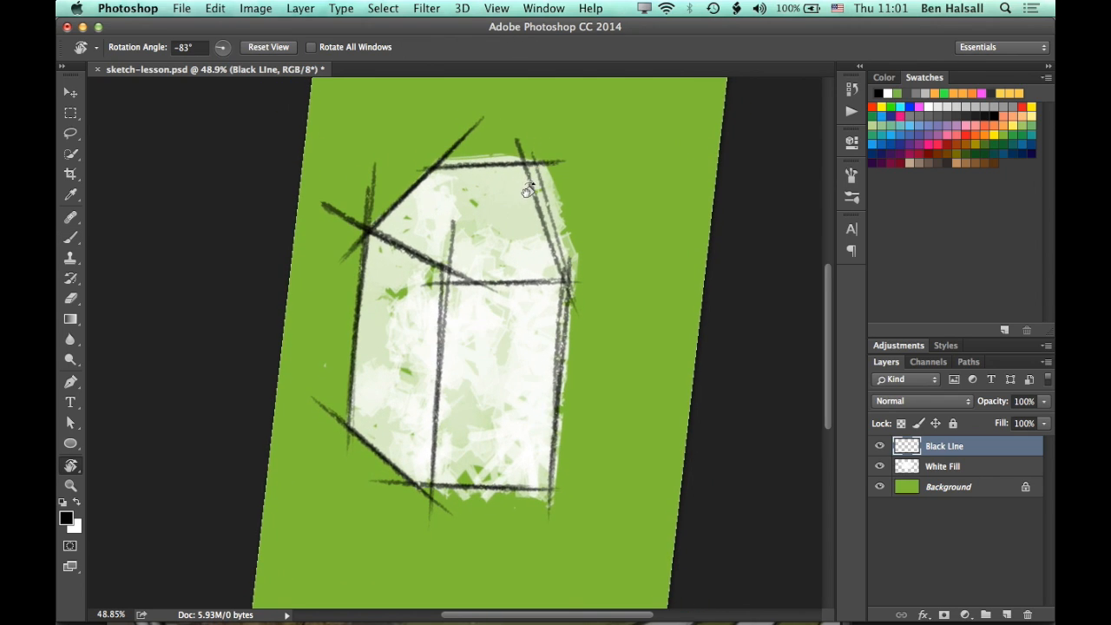
pyautogui.press('b')
pyautogui.moveTo(618, 109); pyautogui.dragTo(665, 137)
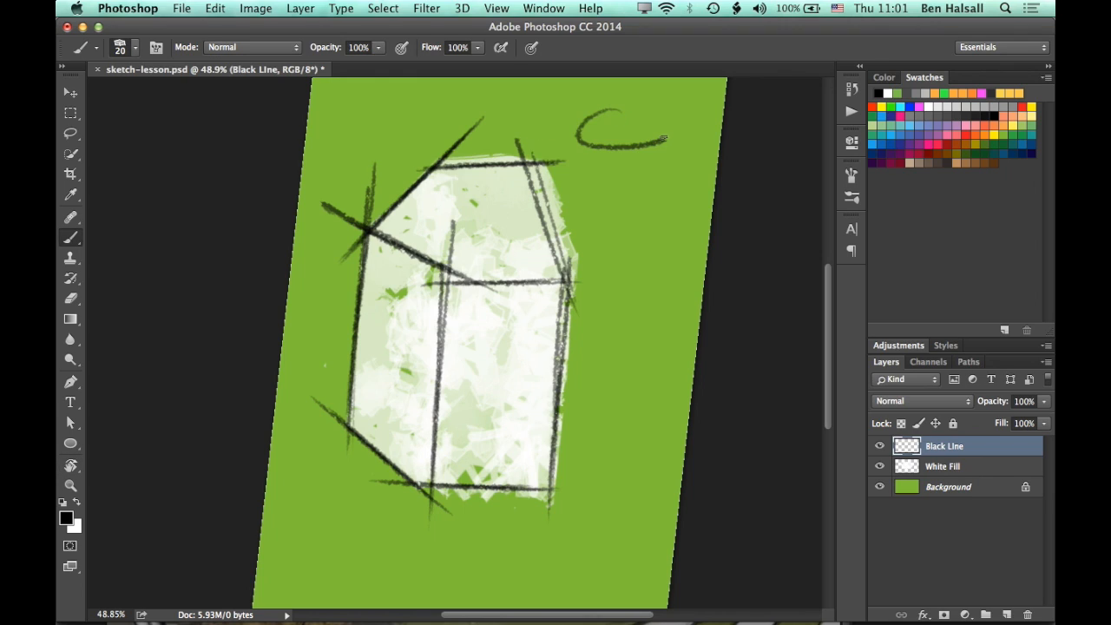
pyautogui.press('super+z')
# Step: Erase the overshooting line ends at the gable wall's outer edge and the duplicate line under its base
pyautogui.press('e')
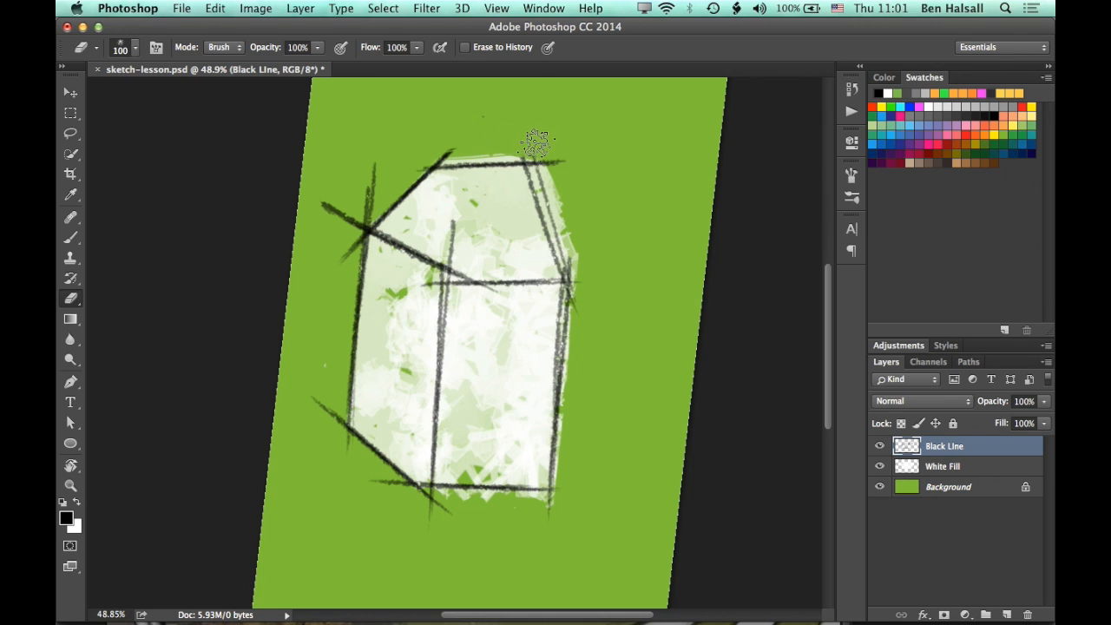
pyautogui.press('r')
pyautogui.moveTo(578, 154)
pyautogui.mouseDown()
pyautogui.moveTo(548, 390)
pyautogui.moveTo(518, 397)
pyautogui.mouseUp()
pyautogui.press('b')
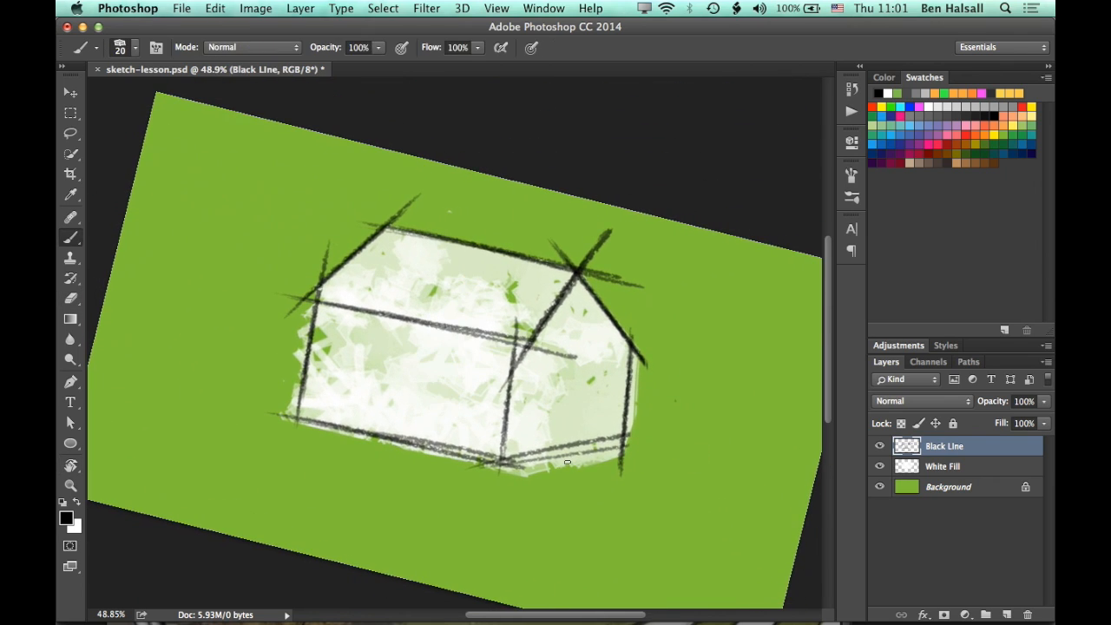
pyautogui.press('e')
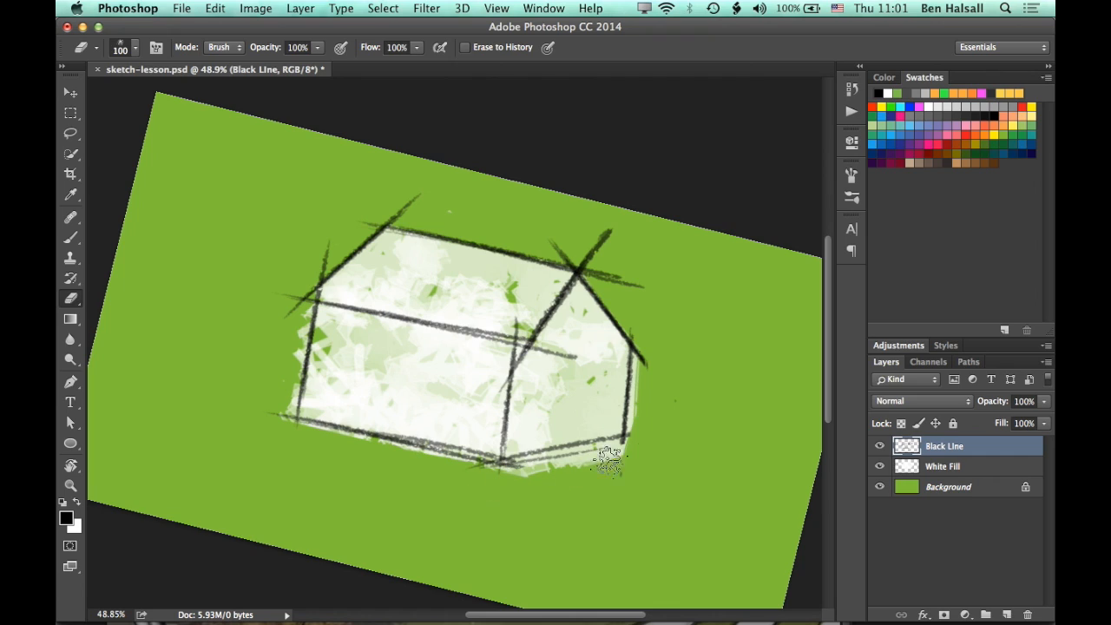
# Step: Erase the excess white below the gable wall's base on the White Fill layer
pyautogui.click(942, 470)
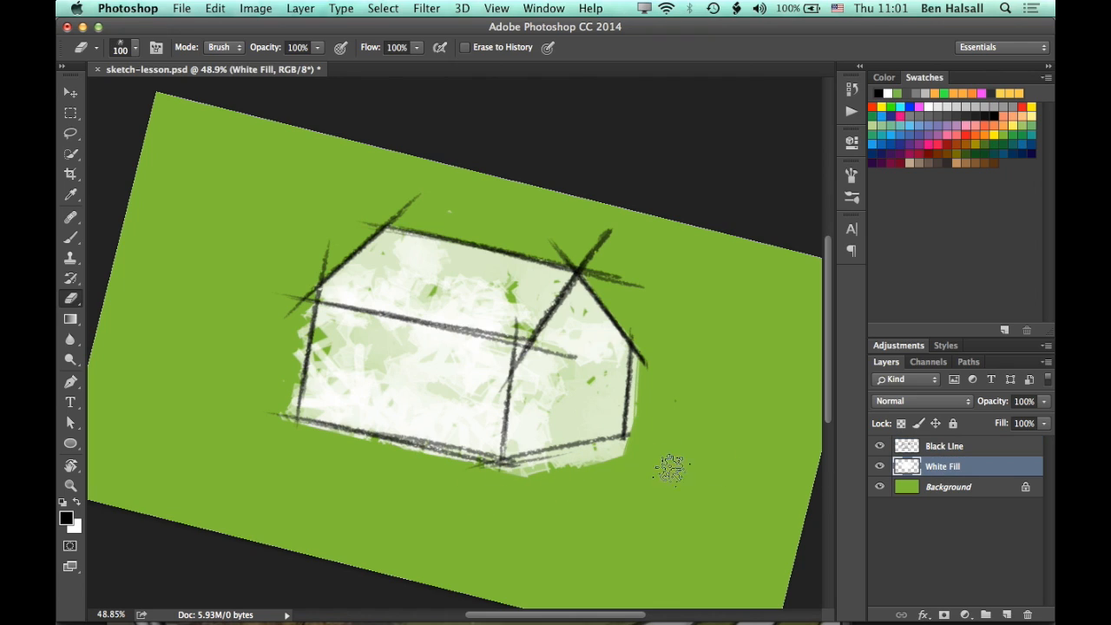
pyautogui.moveTo(521, 476)
pyautogui.mouseDown()
pyautogui.moveTo(590, 461)
pyautogui.moveTo(493, 478)
pyautogui.moveTo(647, 444)
pyautogui.moveTo(670, 424)
pyautogui.moveTo(637, 399)
pyautogui.moveTo(462, 447)
pyautogui.mouseUp()
pyautogui.press('r')
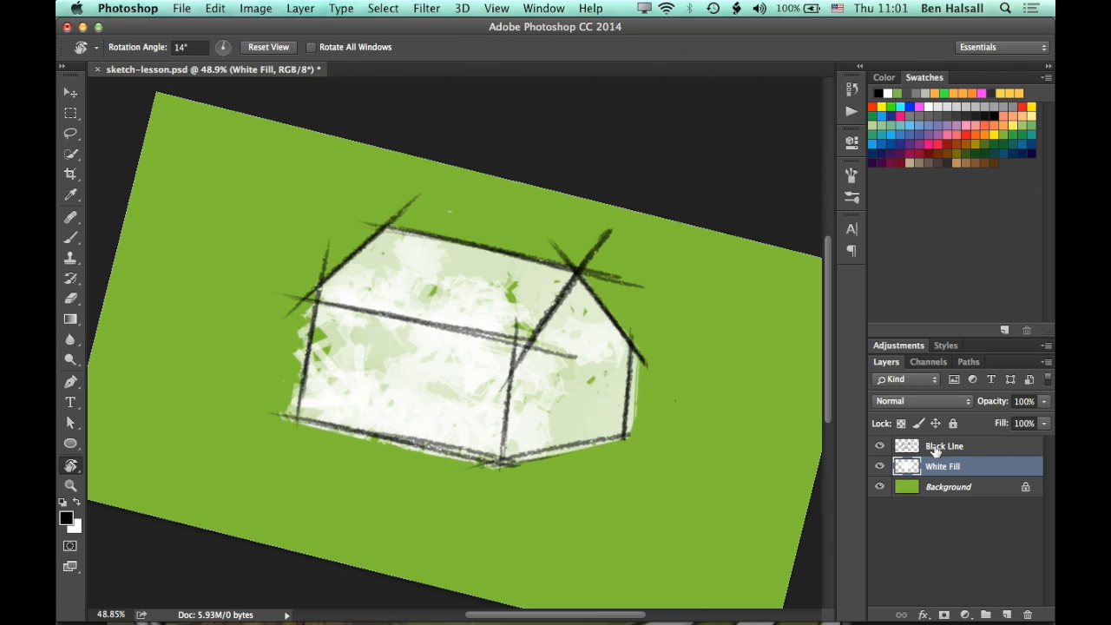
# Step: Return to the Black LIne layer and shorten the overshooting line ends at the left wall corner and far roof edge
pyautogui.click(935, 449)
pyautogui.press('e')
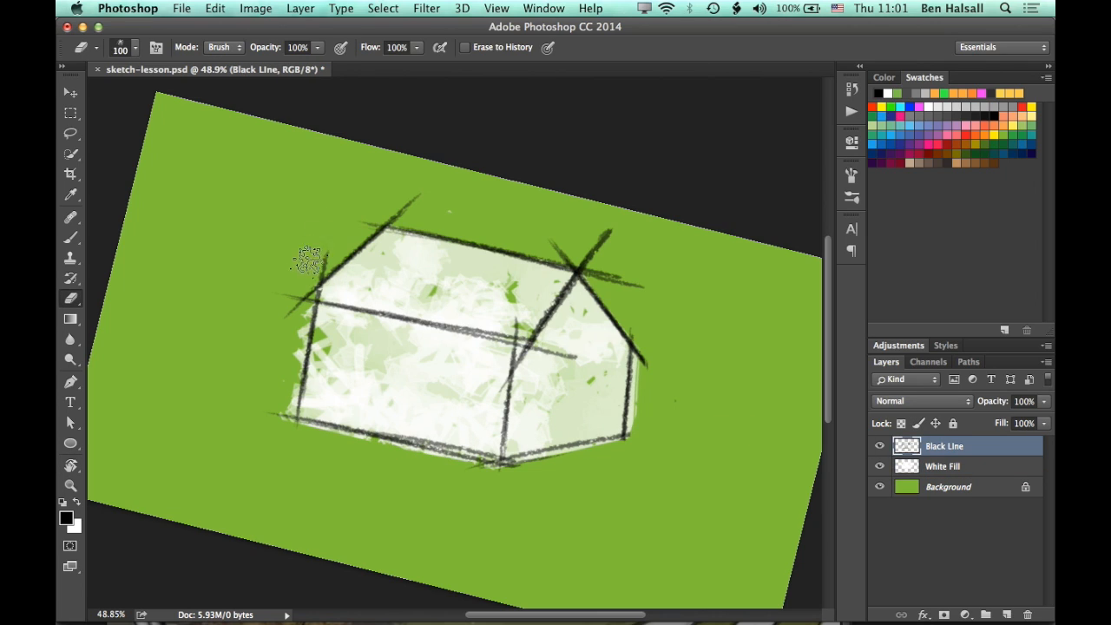
pyautogui.moveTo(356, 191)
pyautogui.mouseDown()
pyautogui.moveTo(407, 200)
pyautogui.moveTo(426, 181)
pyautogui.mouseUp()
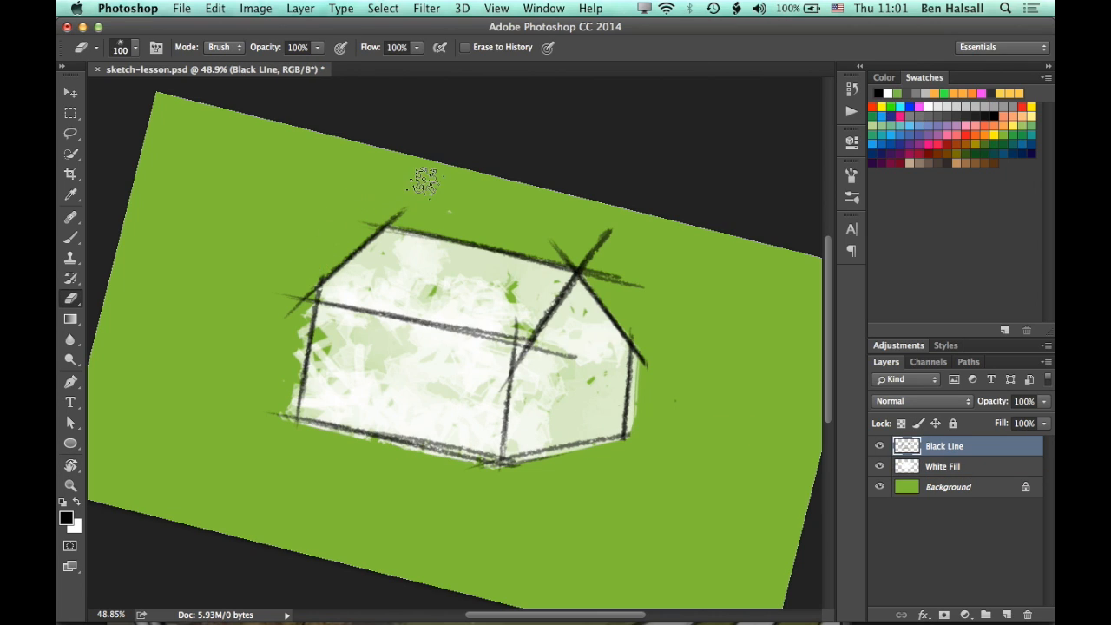
# Step: Reduce the eraser to size 60 and, at 300% zoom, erase the overshooting line ends at the ridge's far left corner
pyautogui.press('super+plus')
pyautogui.press('super+plus')
pyautogui.press('super+plus')
pyautogui.press('super+plus')
pyautogui.press('super+plus')
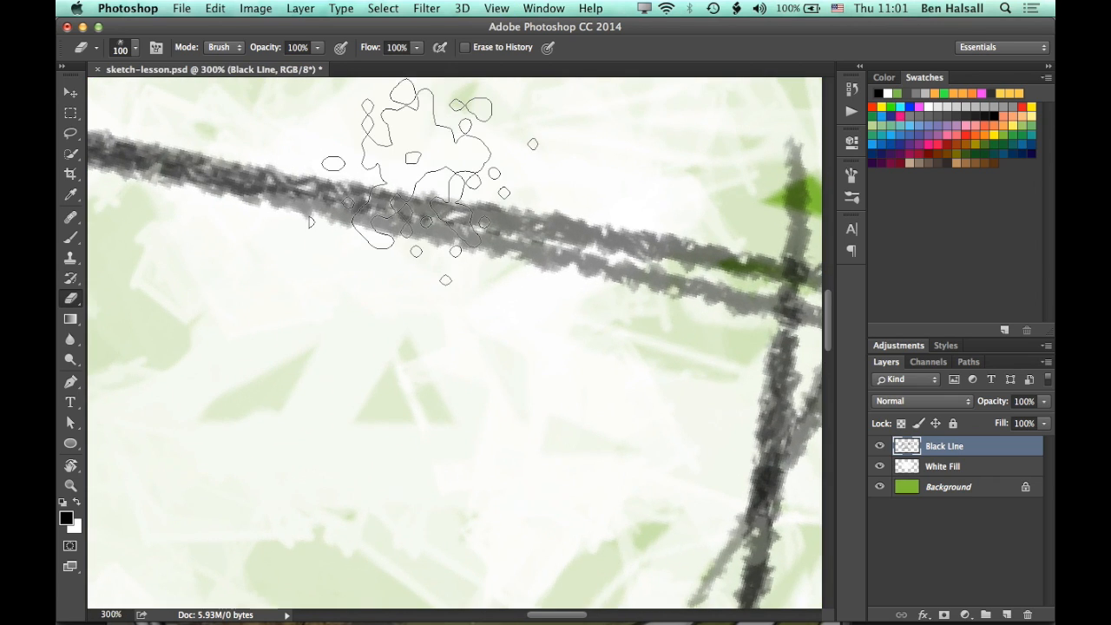
pyautogui.moveTo(423, 272); pyautogui.dragTo(464, 556)
pyautogui.moveTo(370, 227)
pyautogui.mouseDown()
pyautogui.moveTo(510, 362)
pyautogui.moveTo(402, 236)
pyautogui.moveTo(569, 247)
pyautogui.mouseUp()
pyautogui.moveTo(491, 234); pyautogui.dragTo(627, 253)
pyautogui.press('[')
pyautogui.press('[')
pyautogui.press('[')
pyautogui.press('[')
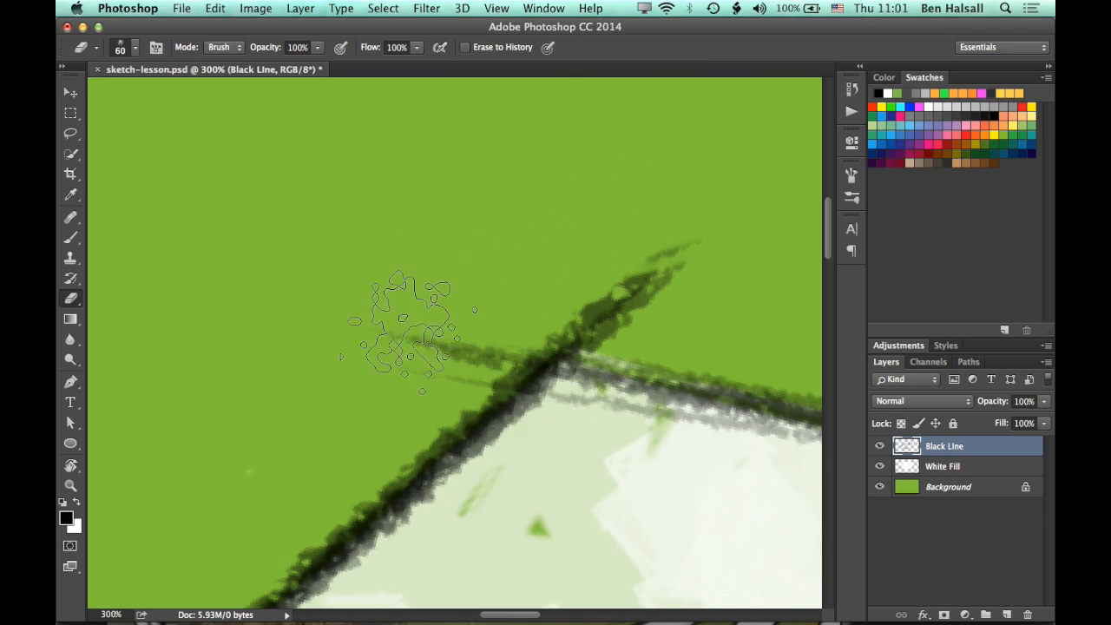
pyautogui.moveTo(412, 318); pyautogui.dragTo(456, 337)
pyautogui.moveTo(579, 273)
pyautogui.mouseDown()
pyautogui.moveTo(547, 266)
pyautogui.moveTo(551, 281)
pyautogui.moveTo(580, 276)
pyautogui.mouseUp()
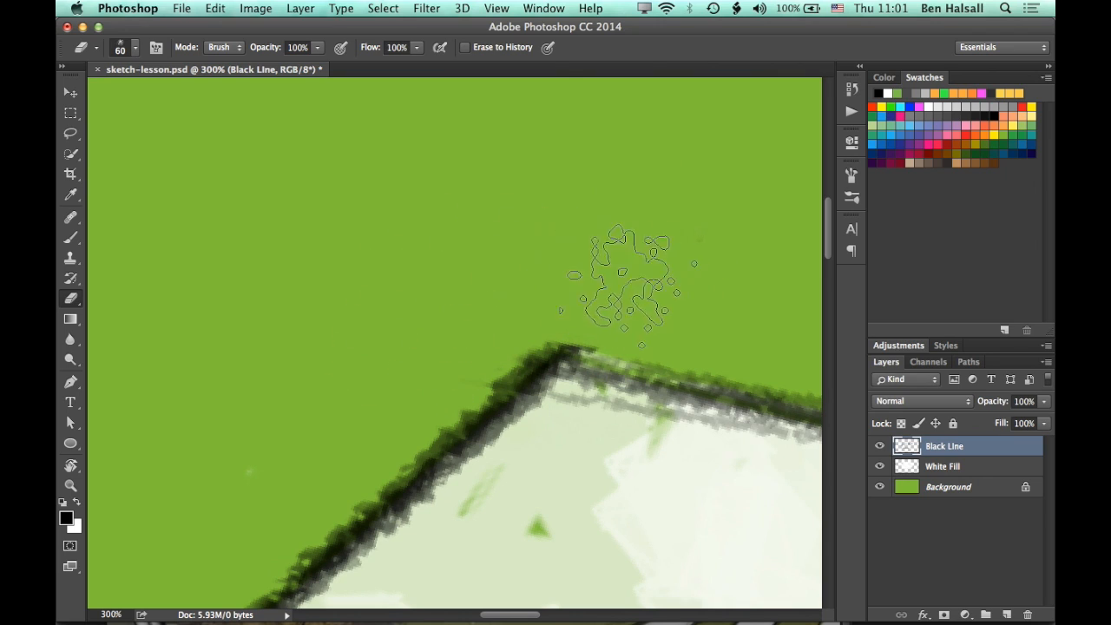
# Step: Enlarge the eraser to size 70 and erase the overshooting line ends at the roof's lower far left corner
pyautogui.press('space')
pyautogui.moveTo(196, 570); pyautogui.dragTo(645, 130)
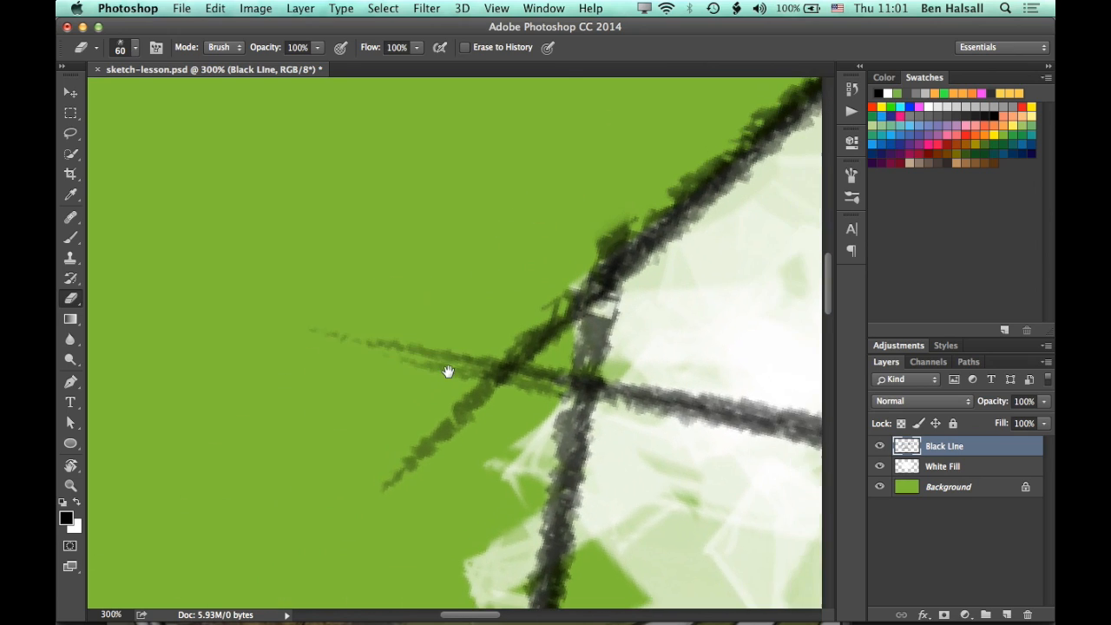
pyautogui.press(']')
pyautogui.press(']')
pyautogui.press(']')
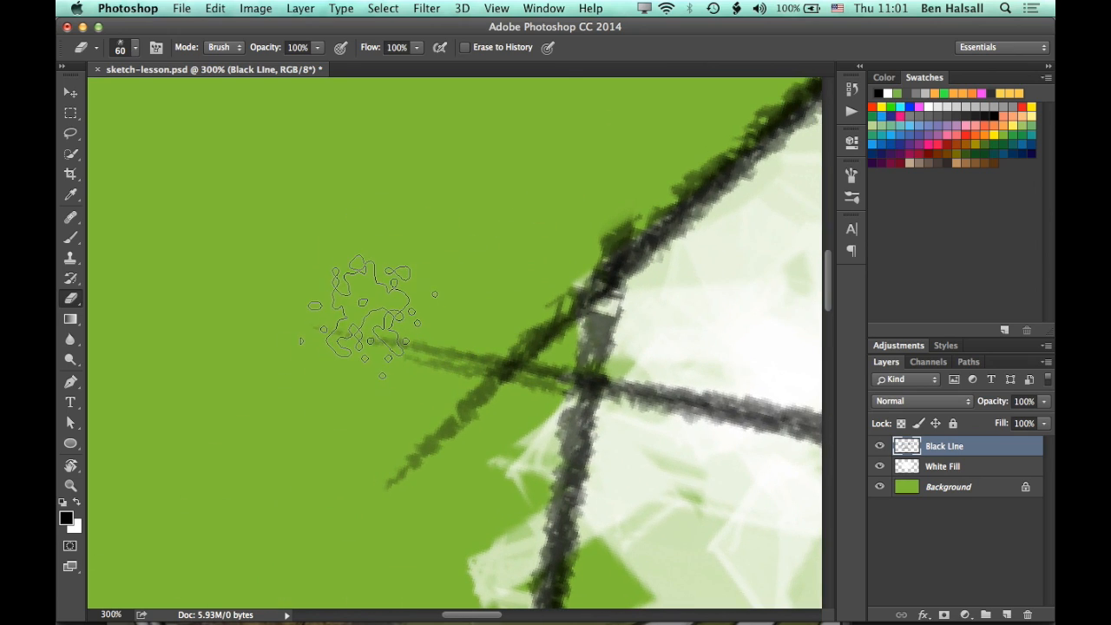
pyautogui.press('[')
pyautogui.moveTo(368, 314)
pyautogui.mouseDown()
pyautogui.moveTo(400, 344)
pyautogui.moveTo(410, 327)
pyautogui.moveTo(419, 455)
pyautogui.moveTo(396, 397)
pyautogui.moveTo(422, 397)
pyautogui.moveTo(422, 409)
pyautogui.moveTo(292, 395)
pyautogui.mouseUp()
# Step: Reduce the eraser size and erase the left wall line's stub that sticks up into the roof
pyautogui.press('space')
pyautogui.press('[')
pyautogui.press('[')
pyautogui.press('[')
pyautogui.press('[')
pyautogui.press('[')
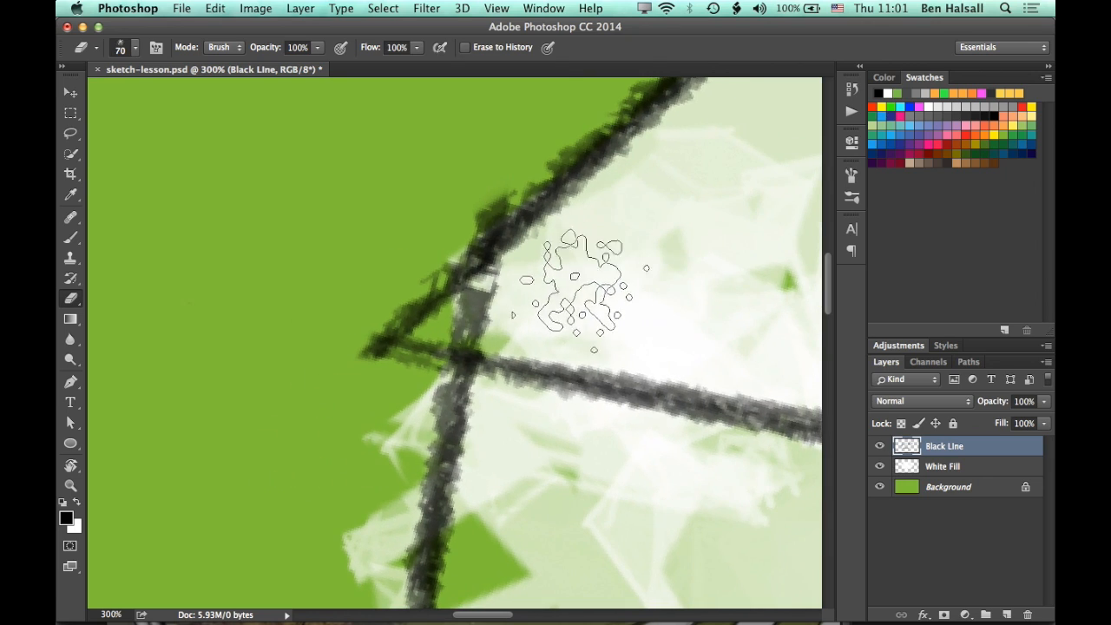
pyautogui.moveTo(543, 276)
pyautogui.mouseDown()
pyautogui.moveTo(450, 322)
pyautogui.moveTo(521, 326)
pyautogui.mouseUp()
# Step: On the White Fill layer, paint white with a size 20 brush over the green gaps inside the roof corner and along the left wall
pyautogui.click(974, 469)
pyautogui.press('b')
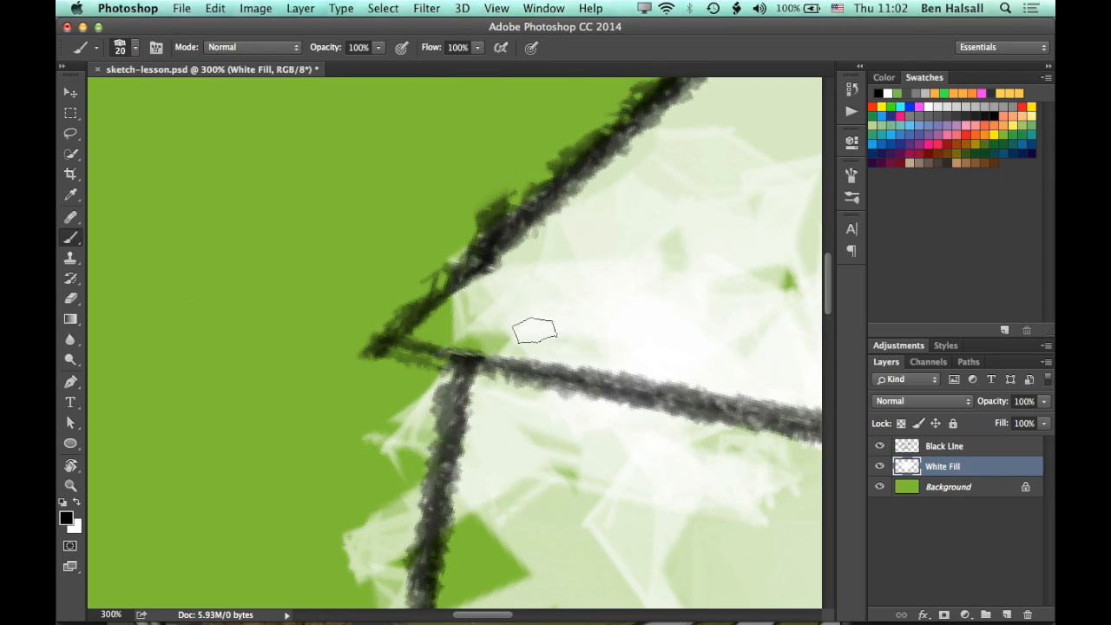
pyautogui.press('x')
pyautogui.moveTo(441, 327)
pyautogui.mouseDown()
pyautogui.moveTo(465, 307)
pyautogui.moveTo(437, 322)
pyautogui.moveTo(484, 347)
pyautogui.moveTo(447, 335)
pyautogui.moveTo(502, 348)
pyautogui.mouseUp()
pyautogui.moveTo(482, 408); pyautogui.dragTo(459, 495)
pyautogui.scroll(-5, 466, 347)
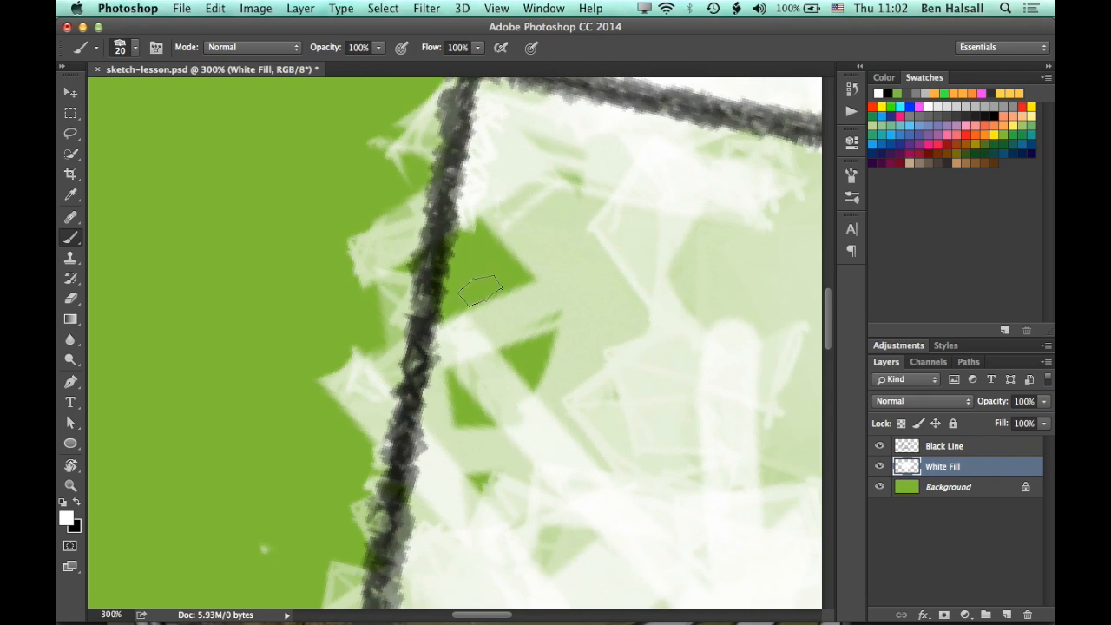
pyautogui.moveTo(477, 226); pyautogui.dragTo(409, 509)
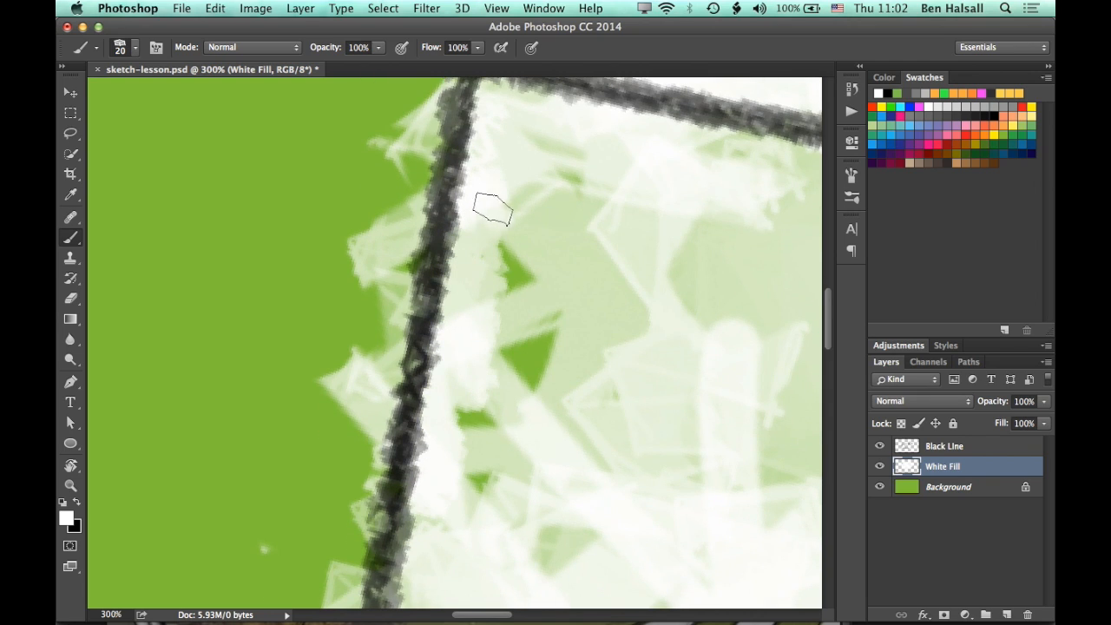
pyautogui.moveTo(492, 208)
pyautogui.mouseDown()
pyautogui.moveTo(526, 244)
pyautogui.moveTo(536, 287)
pyautogui.moveTo(483, 430)
pyautogui.moveTo(465, 482)
pyautogui.mouseUp()
# Step: Erase the white that spills outside the left wall line on the White Fill layer with a size 30 eraser
pyautogui.press('e')
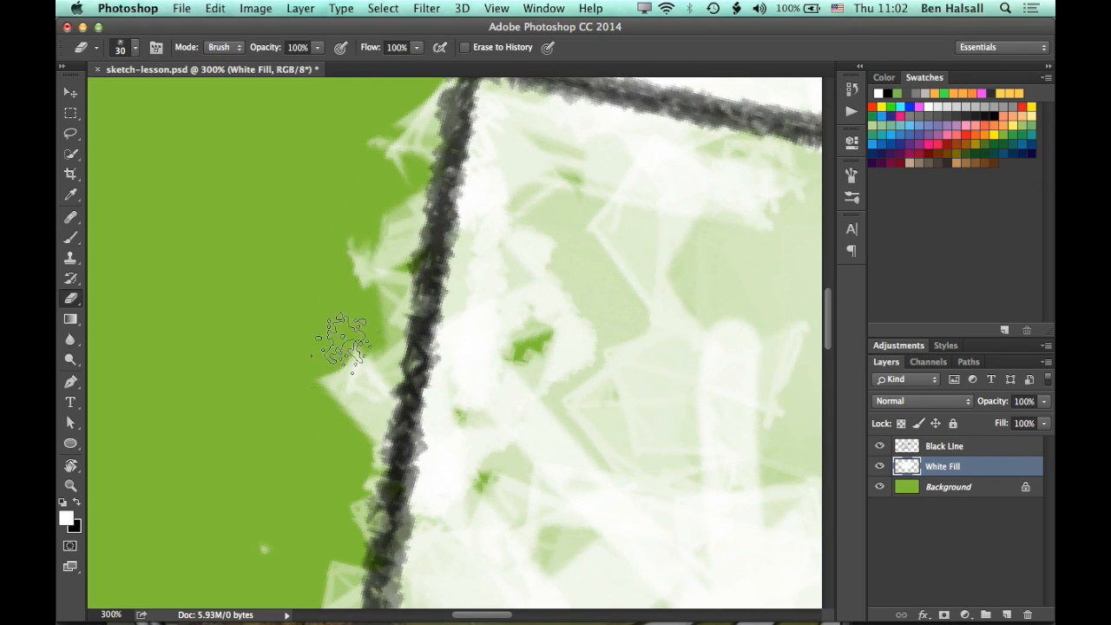
pyautogui.moveTo(343, 343)
pyautogui.mouseDown()
pyautogui.moveTo(348, 397)
pyautogui.moveTo(396, 218)
pyautogui.moveTo(355, 268)
pyautogui.moveTo(329, 517)
pyautogui.mouseUp()
pyautogui.moveTo(354, 433)
pyautogui.mouseDown()
pyautogui.moveTo(395, 384)
pyautogui.moveTo(389, 405)
pyautogui.mouseUp()
# Step: On the Black LIne layer, erase the near wall corner line and the gable line end below the roof edge
pyautogui.press('super+0')
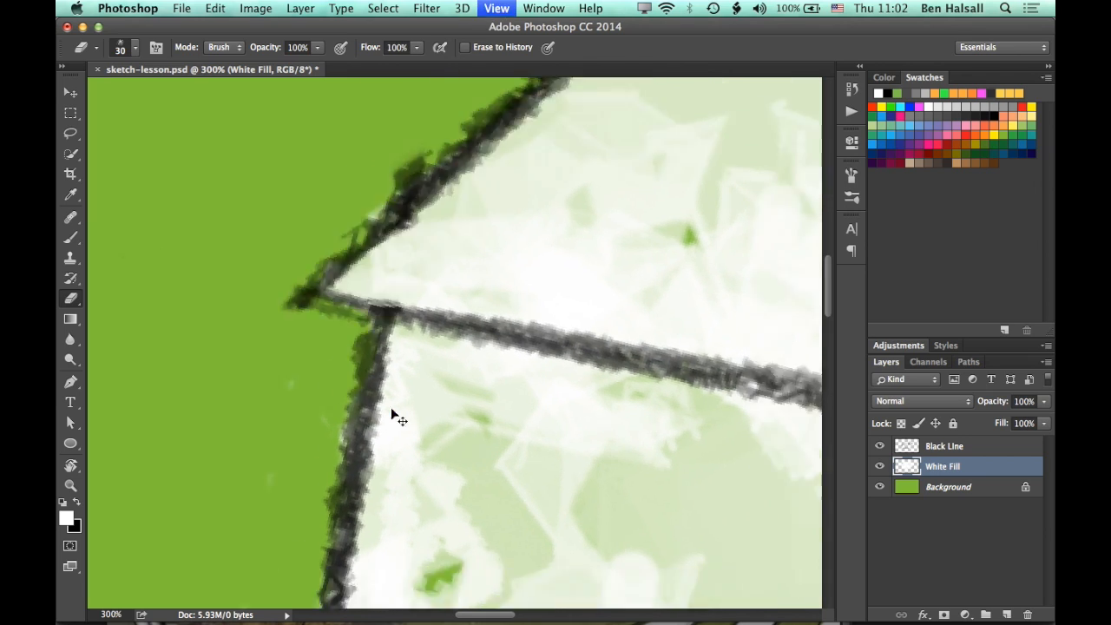
pyautogui.press('r')
pyautogui.moveTo(599, 396); pyautogui.dragTo(612, 364)
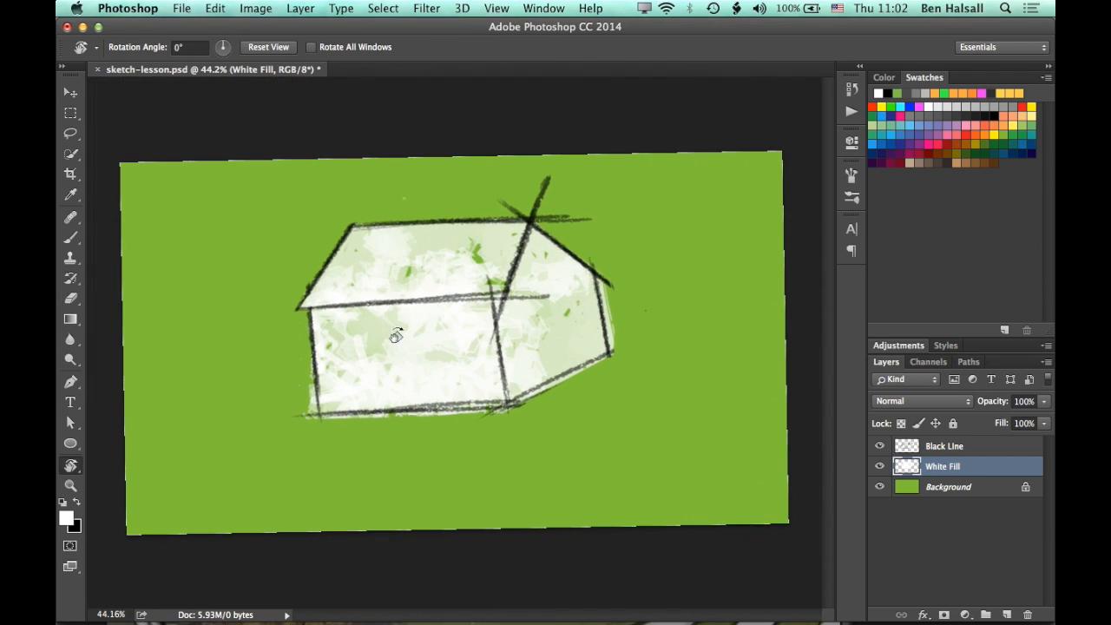
pyautogui.press('super+equal')
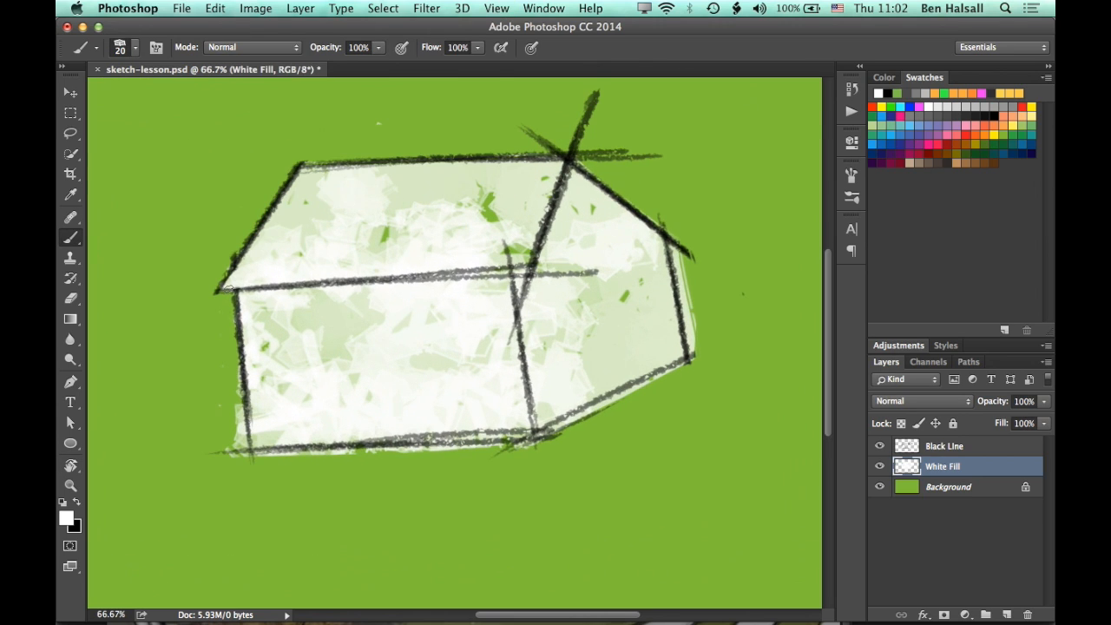
pyautogui.press('r')
pyautogui.press('e')
pyautogui.press('super+z')
pyautogui.click(945, 446)
pyautogui.moveTo(518, 289)
pyautogui.mouseDown()
pyautogui.moveTo(524, 404)
pyautogui.moveTo(545, 429)
pyautogui.mouseUp()
pyautogui.press('b')
pyautogui.moveTo(257, 287); pyautogui.dragTo(514, 274)
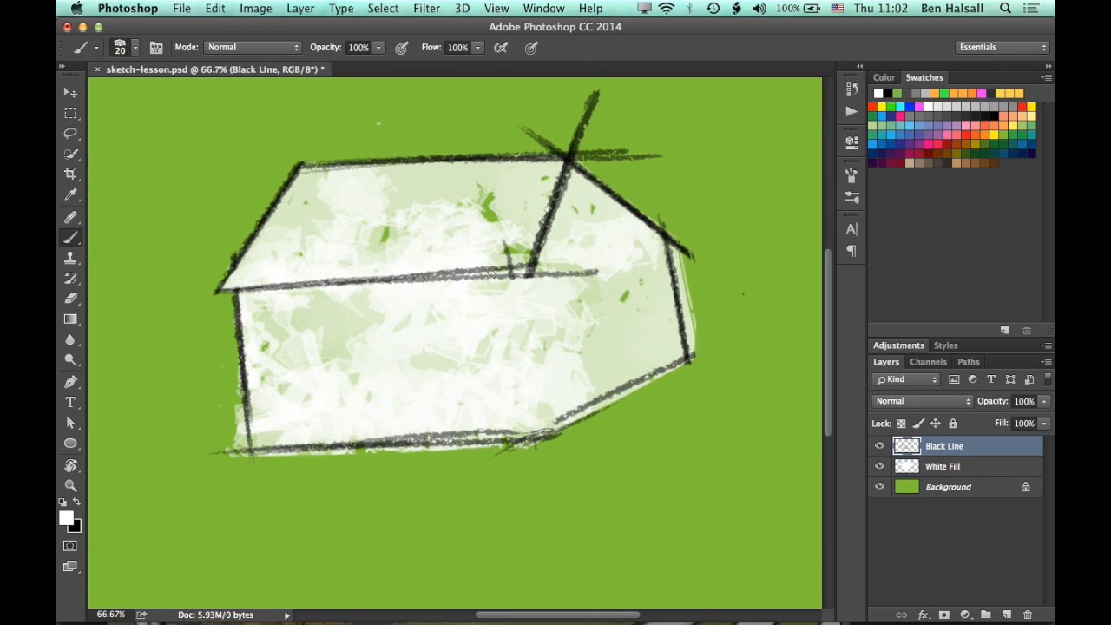
pyautogui.press('super+z')
# Step: Draw the gable wall's far edge in black, inset from the old edge, with a short line under the roof overhang
pyautogui.press('x')
pyautogui.press('r')
pyautogui.moveTo(612, 235); pyautogui.dragTo(673, 351)
pyautogui.press('b')
pyautogui.moveTo(688, 397); pyautogui.dragTo(605, 483)
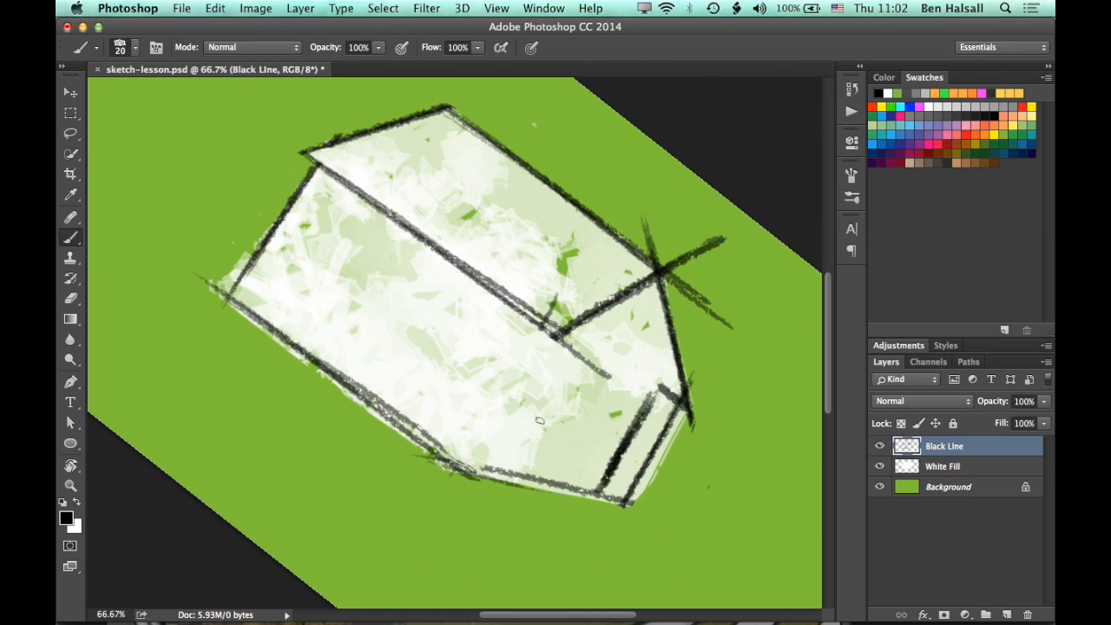
# Step: Redraw the near wall corner in black from the house's base up to the front roof edge
pyautogui.moveTo(470, 451); pyautogui.dragTo(535, 337)
pyautogui.press('r')
pyautogui.moveTo(540, 333); pyautogui.dragTo(526, 406)
pyautogui.press('b')
pyautogui.moveTo(379, 427)
pyautogui.mouseDown()
pyautogui.moveTo(537, 389)
pyautogui.moveTo(529, 285)
pyautogui.mouseUp()
# Step: With the brush at size 10, draw the gable wall's base line and the inner line where the gable meets the roof overhang
pyautogui.press('r')
pyautogui.press('b')
pyautogui.moveTo(401, 458); pyautogui.dragTo(594, 426)
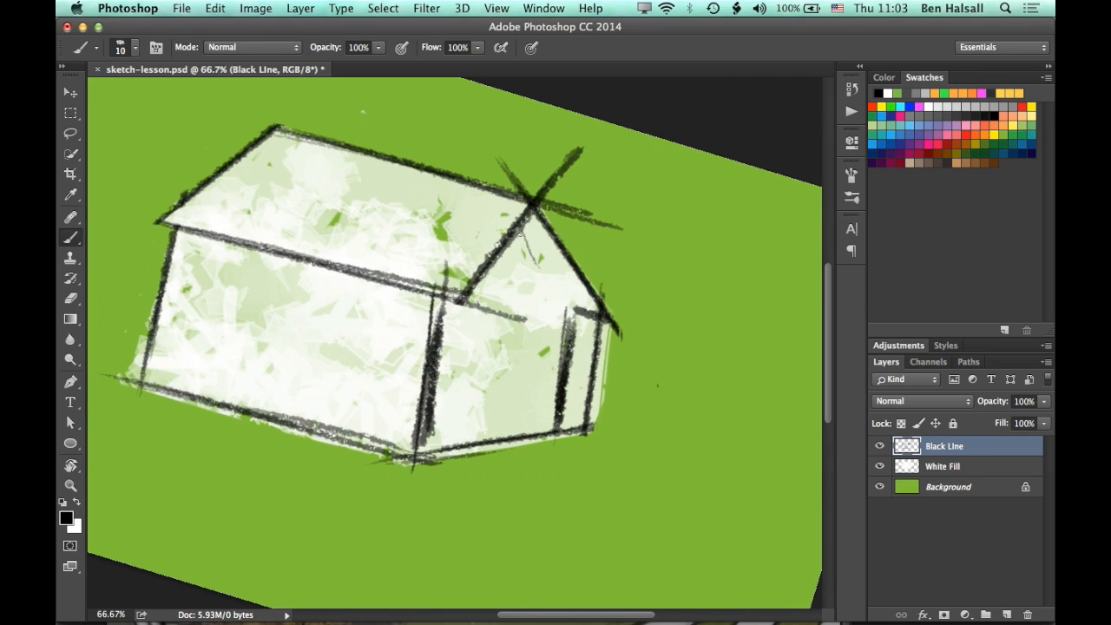
pyautogui.moveTo(521, 232); pyautogui.dragTo(569, 309)
# Step: Erase the excess lines around the near wall corner and the gable wall's old outer edge with a size 60 eraser
pyautogui.press('e')
pyautogui.moveTo(445, 276); pyautogui.dragTo(427, 439)
pyautogui.moveTo(587, 433)
pyautogui.mouseDown()
pyautogui.moveTo(593, 332)
pyautogui.moveTo(579, 429)
pyautogui.mouseUp()
# Step: Erase the white beyond the gable wall's far edge on White Fill and the overshooting line ends at the near roof peak on Black LIne
pyautogui.hotkey('alt', '[')
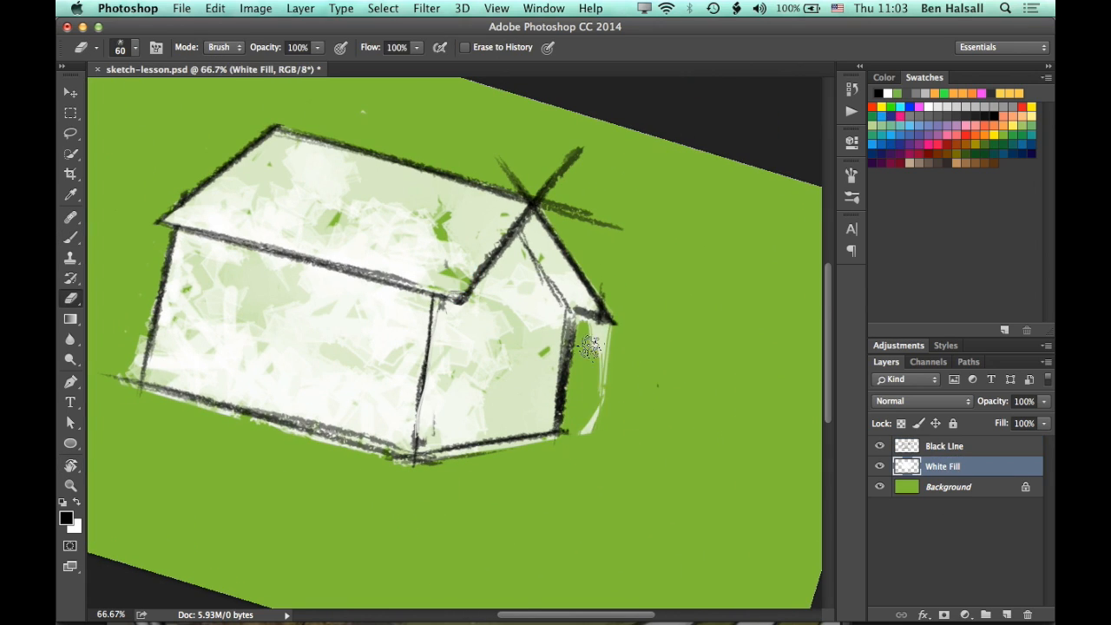
pyautogui.moveTo(605, 332); pyautogui.dragTo(590, 427)
pyautogui.hotkey('alt', ']')
pyautogui.moveTo(581, 149); pyautogui.dragTo(607, 191)
# Step: Draw a guide line across the gable at eave height and redraw the front roof edge slightly lower, replacing the old edge
pyautogui.press('b')
pyautogui.moveTo(596, 319)
pyautogui.mouseDown()
pyautogui.moveTo(452, 314)
pyautogui.moveTo(443, 335)
pyautogui.mouseUp()
pyautogui.press('r')
pyautogui.moveTo(482, 479); pyautogui.dragTo(541, 450)
pyautogui.press('space')
pyautogui.moveTo(452, 452); pyautogui.dragTo(535, 437)
pyautogui.press('b')
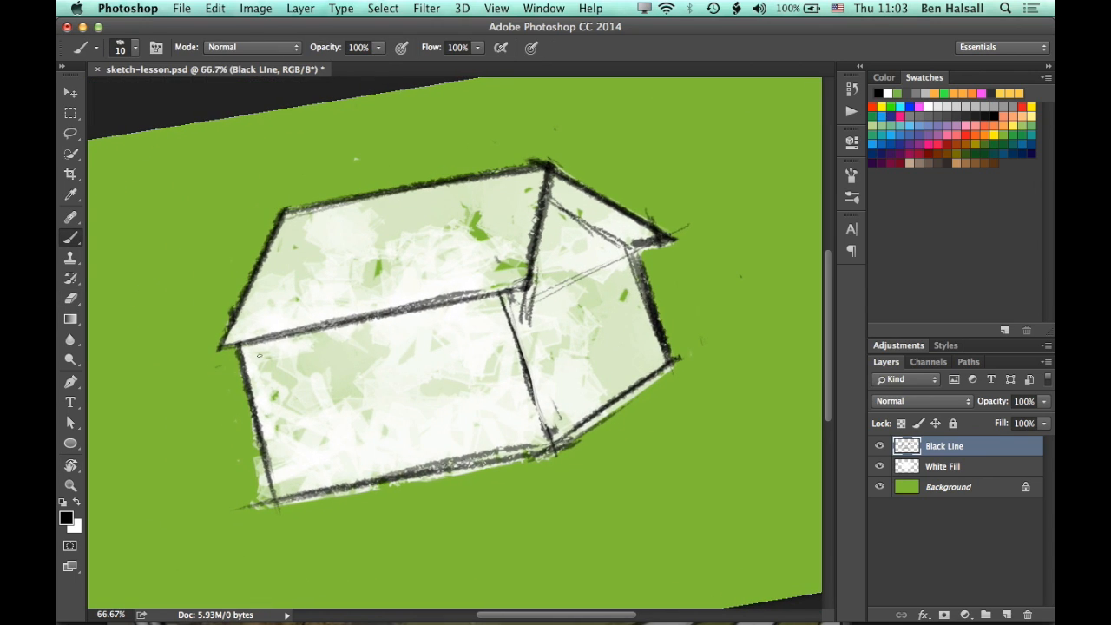
pyautogui.moveTo(217, 366); pyautogui.dragTo(481, 313)
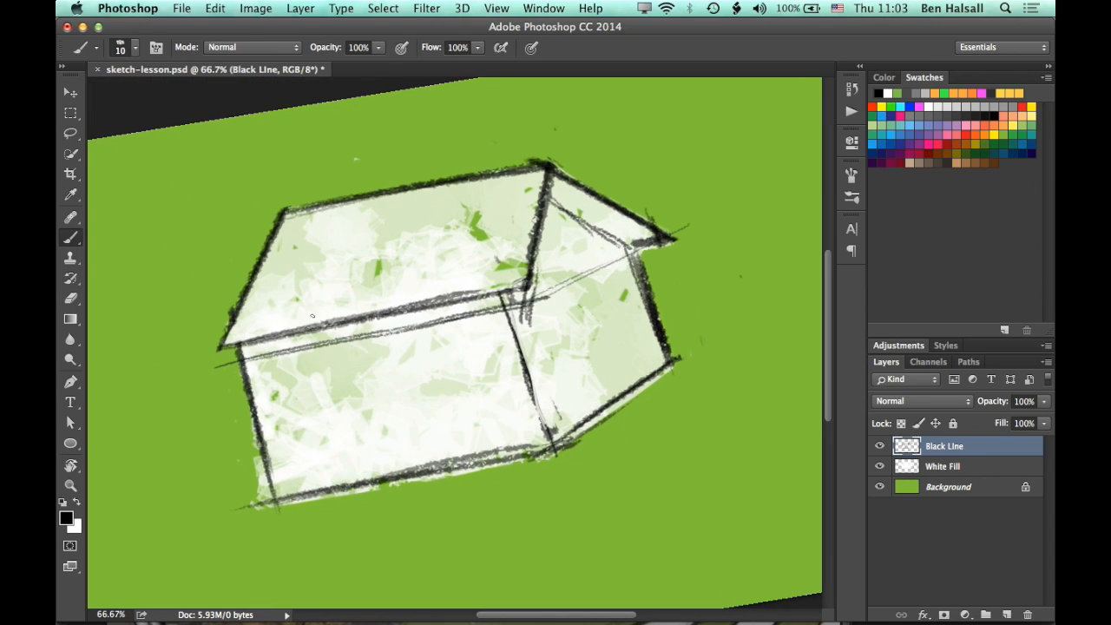
pyautogui.moveTo(251, 330)
pyautogui.mouseDown()
pyautogui.moveTo(284, 330)
pyautogui.moveTo(238, 346)
pyautogui.moveTo(277, 323)
pyautogui.moveTo(258, 337)
pyautogui.moveTo(390, 298)
pyautogui.mouseUp()
# Step: Create a new layer between White Fill and Black LIne and name it Grey Layer
pyautogui.click(1008, 615)
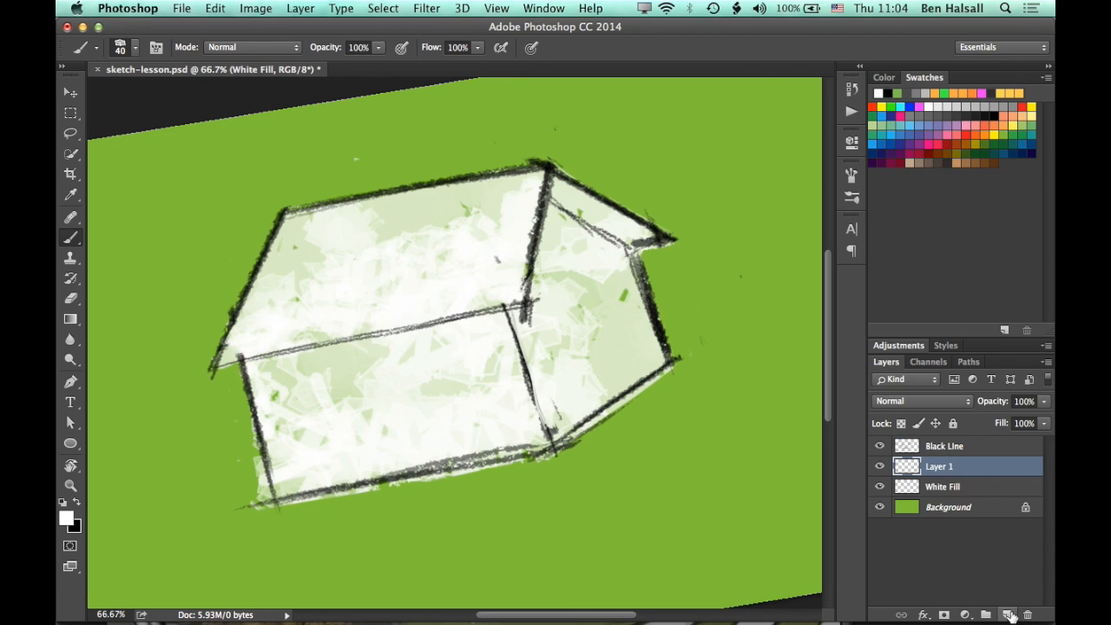
pyautogui.doubleClick(942, 468)
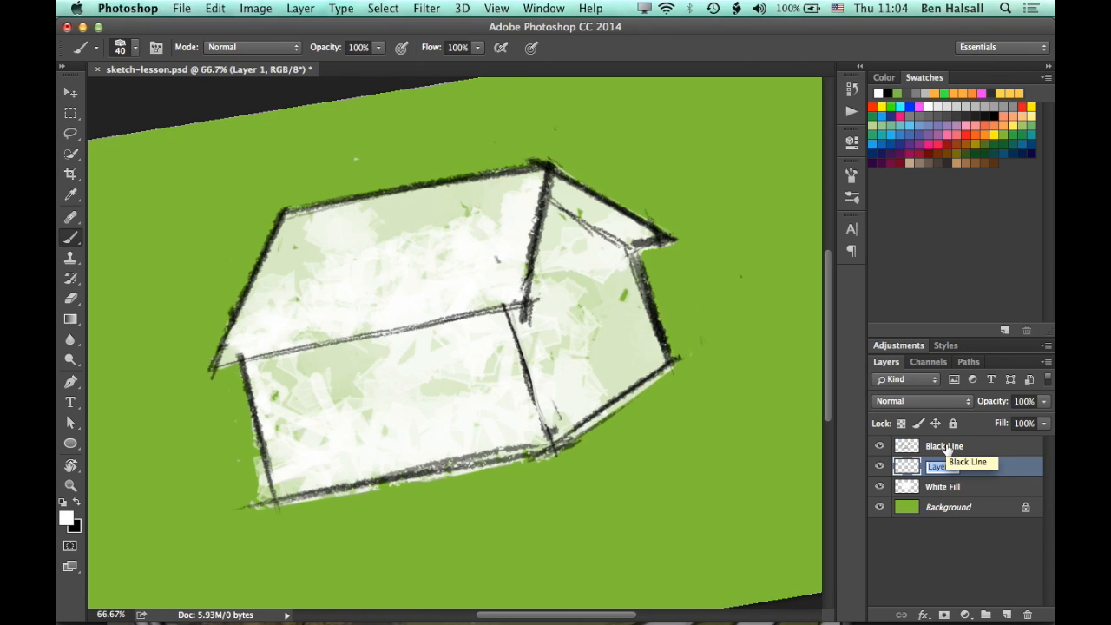
pyautogui.write('C')
pyautogui.write('rey Layer')
pyautogui.press('Return')
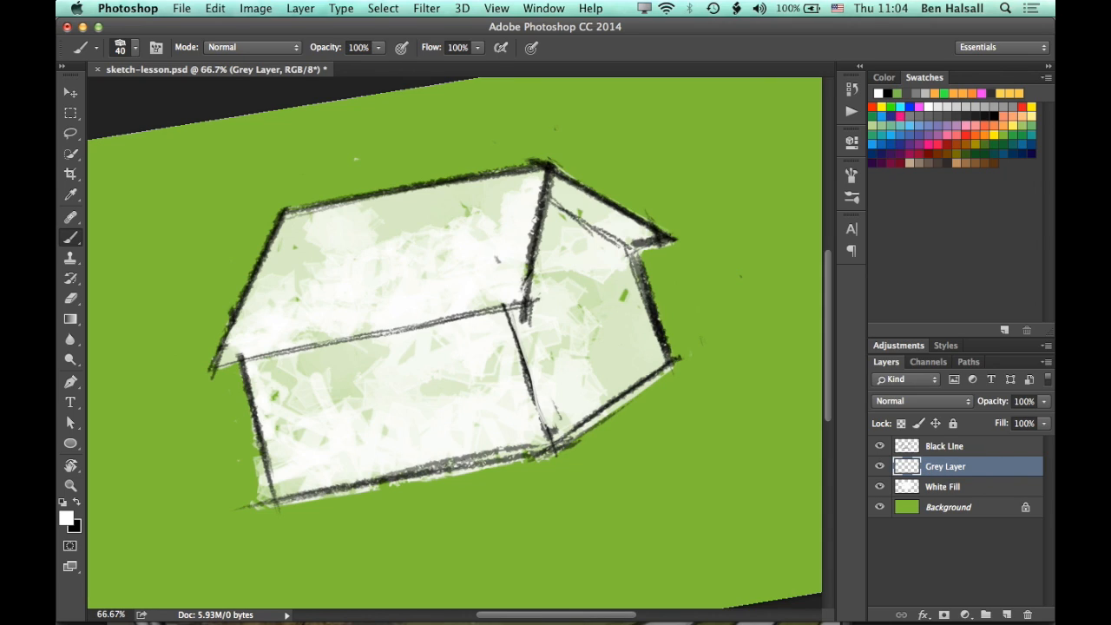
# Step: Paint the gable wall mid grey on Grey Layer, and erase the stray line end below the near roof corner on Black LIne
pyautogui.click(1010, 104)
pyautogui.moveTo(582, 259)
pyautogui.mouseDown()
pyautogui.moveTo(573, 307)
pyautogui.moveTo(540, 329)
pyautogui.moveTo(519, 314)
pyautogui.moveTo(554, 425)
pyautogui.moveTo(588, 406)
pyautogui.moveTo(601, 291)
pyautogui.moveTo(571, 213)
pyautogui.moveTo(560, 211)
pyautogui.moveTo(542, 278)
pyautogui.moveTo(555, 228)
pyautogui.moveTo(559, 350)
pyautogui.moveTo(533, 335)
pyautogui.moveTo(643, 365)
pyautogui.moveTo(624, 294)
pyautogui.moveTo(638, 351)
pyautogui.moveTo(593, 326)
pyautogui.moveTo(572, 228)
pyautogui.moveTo(555, 211)
pyautogui.moveTo(609, 256)
pyautogui.moveTo(596, 240)
pyautogui.moveTo(570, 265)
pyautogui.moveTo(588, 366)
pyautogui.moveTo(537, 374)
pyautogui.moveTo(516, 321)
pyautogui.moveTo(557, 425)
pyautogui.mouseUp()
pyautogui.click(971, 446)
pyautogui.press('e')
pyautogui.moveTo(525, 323); pyautogui.dragTo(573, 308)
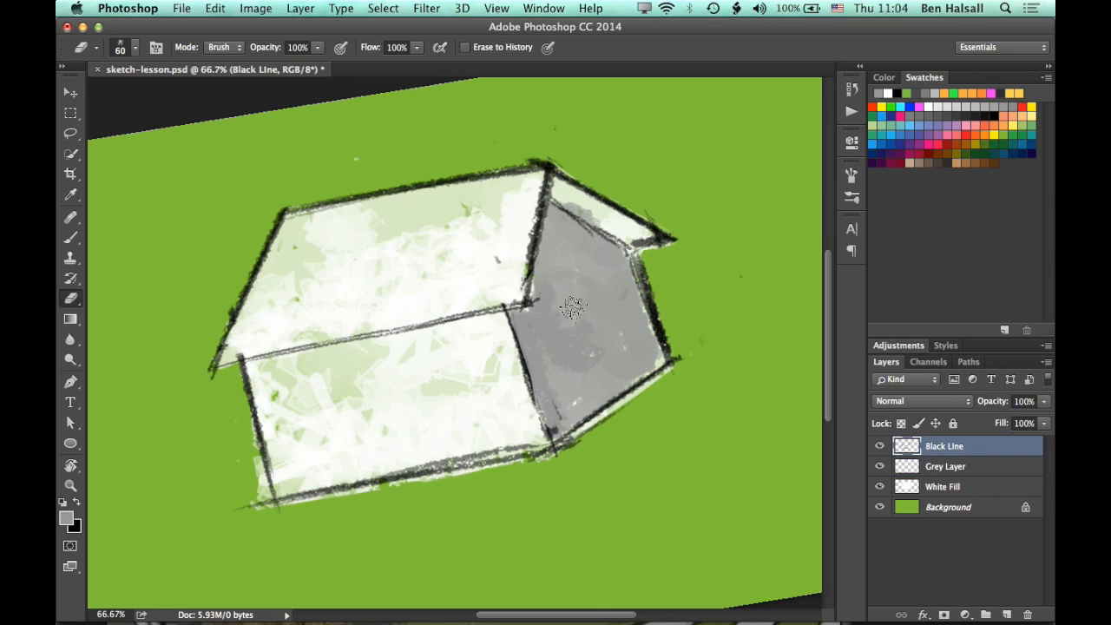
# Step: On Grey Layer, paint the underside of the roof overhang above the gable wall dark grey
pyautogui.click(959, 467)
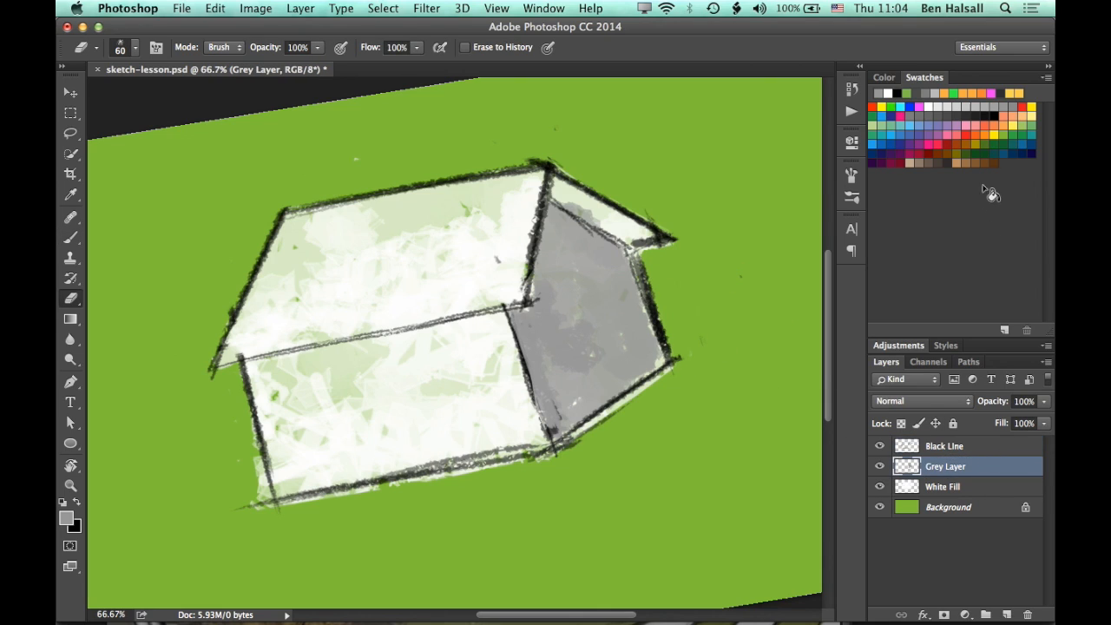
pyautogui.click(960, 109)
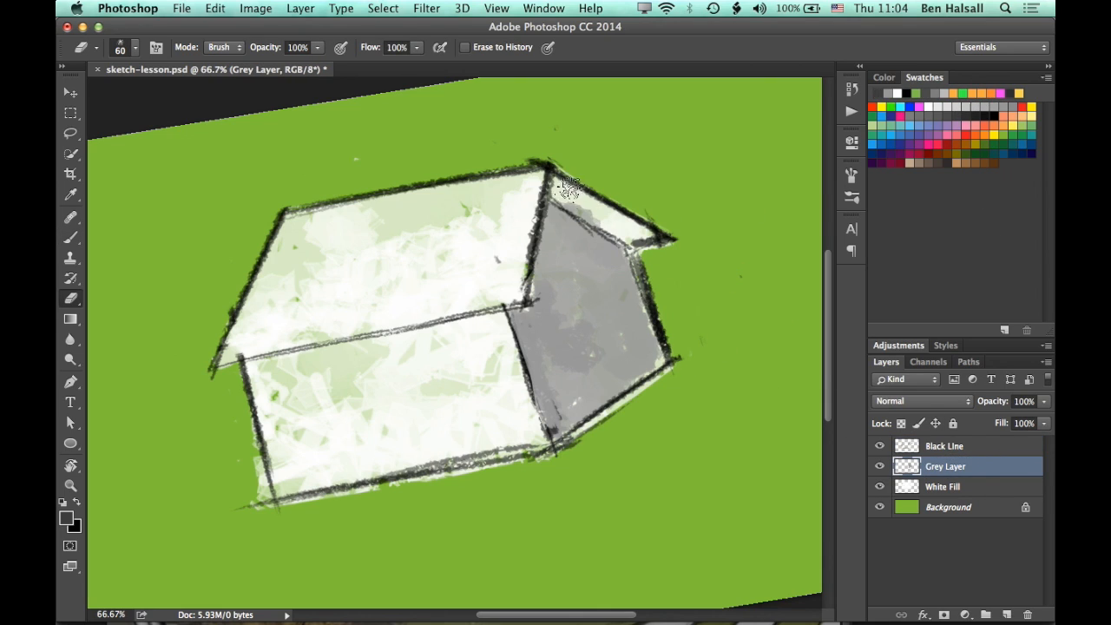
pyautogui.moveTo(569, 189); pyautogui.dragTo(587, 205)
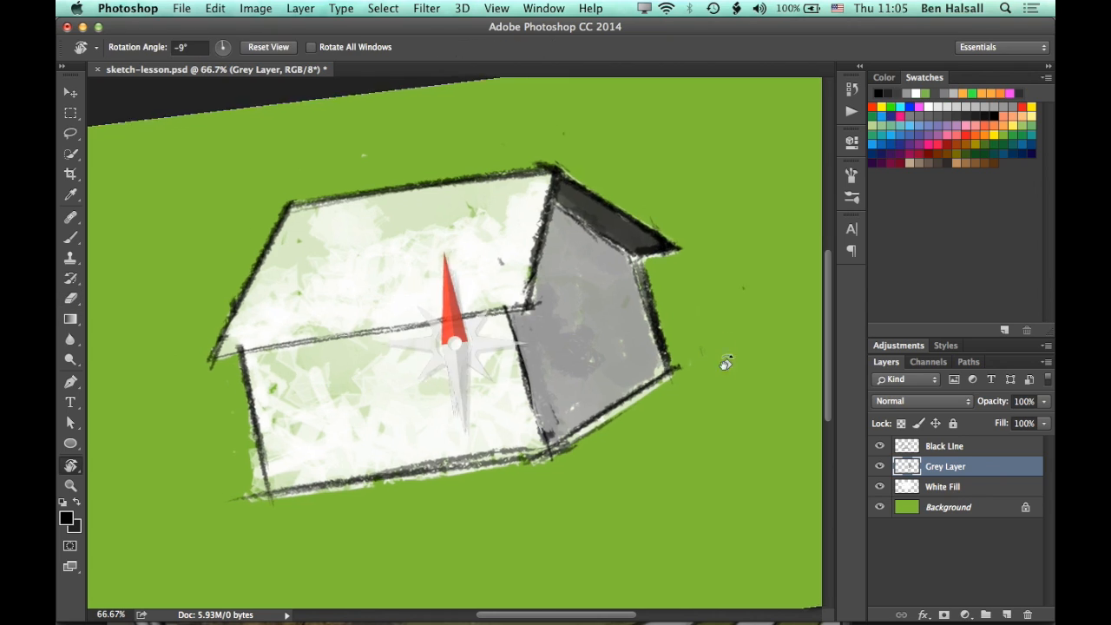
# Step: Reset the canvas rotation to 0° and apply a free transform to the Black LIne, Grey Layer and White Fill layers together
pyautogui.moveTo(725, 363); pyautogui.dragTo(732, 408)
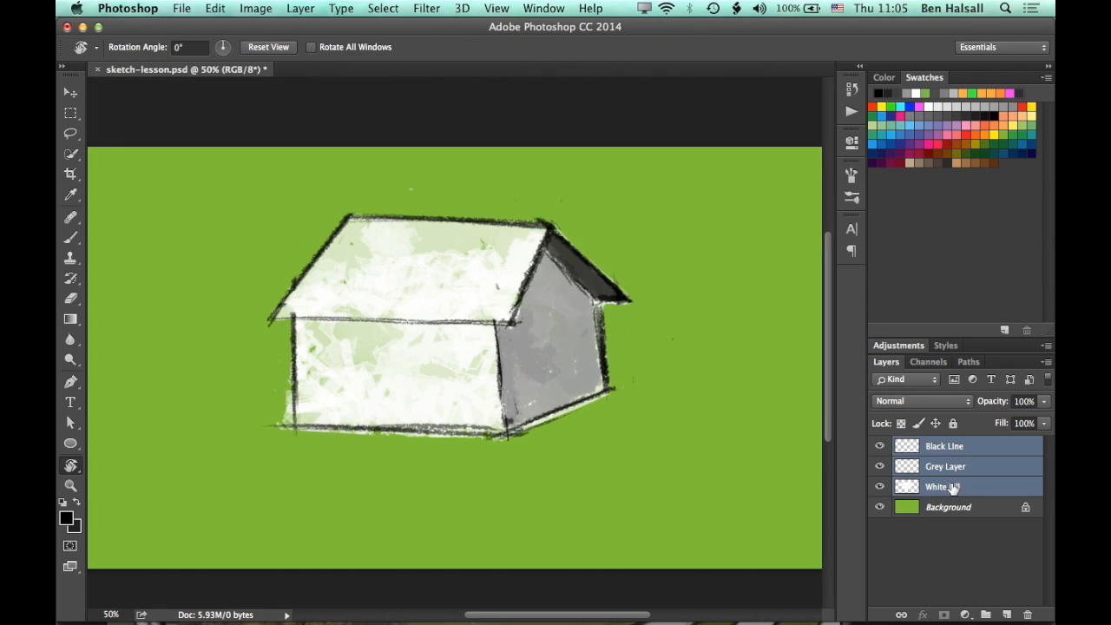
pyautogui.click(954, 489)
pyautogui.keyDown('shift'); pyautogui.click(953, 447); pyautogui.keyUp('shift')
pyautogui.hotkey('ctrl', 't')
pyautogui.moveTo(701, 316); pyautogui.dragTo(702, 318)
pyautogui.press('Return')
# Step: Hide and reshow the Black LIne and Grey Layer layers one at a time to check what each contributes
pyautogui.press('r')
pyautogui.click(880, 446)
pyautogui.click(879, 446)
pyautogui.click(880, 466)
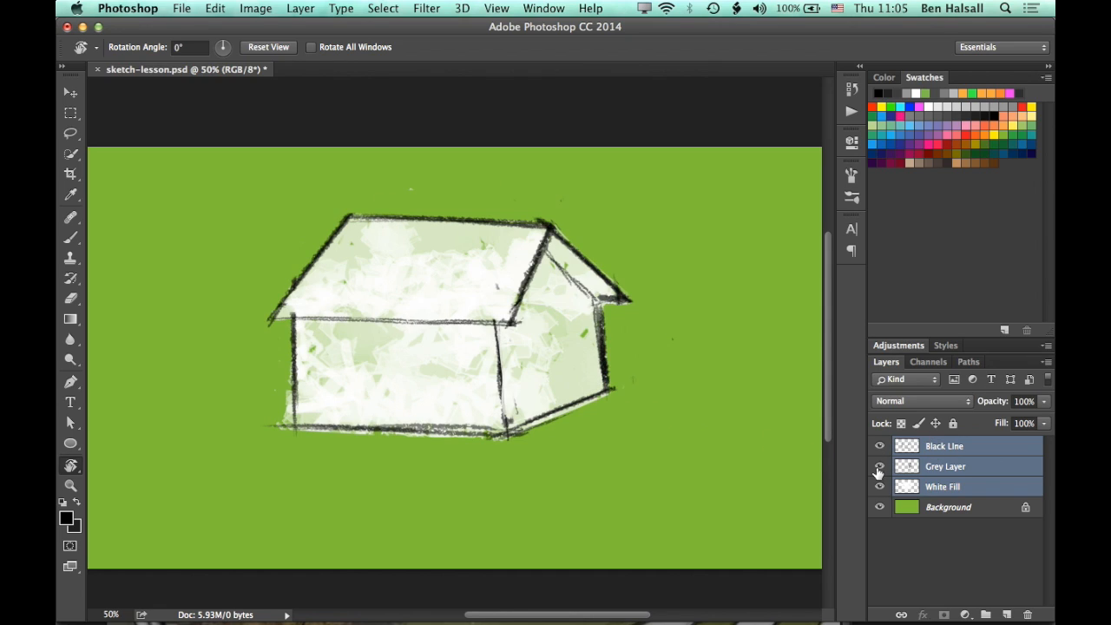
pyautogui.click(879, 466)
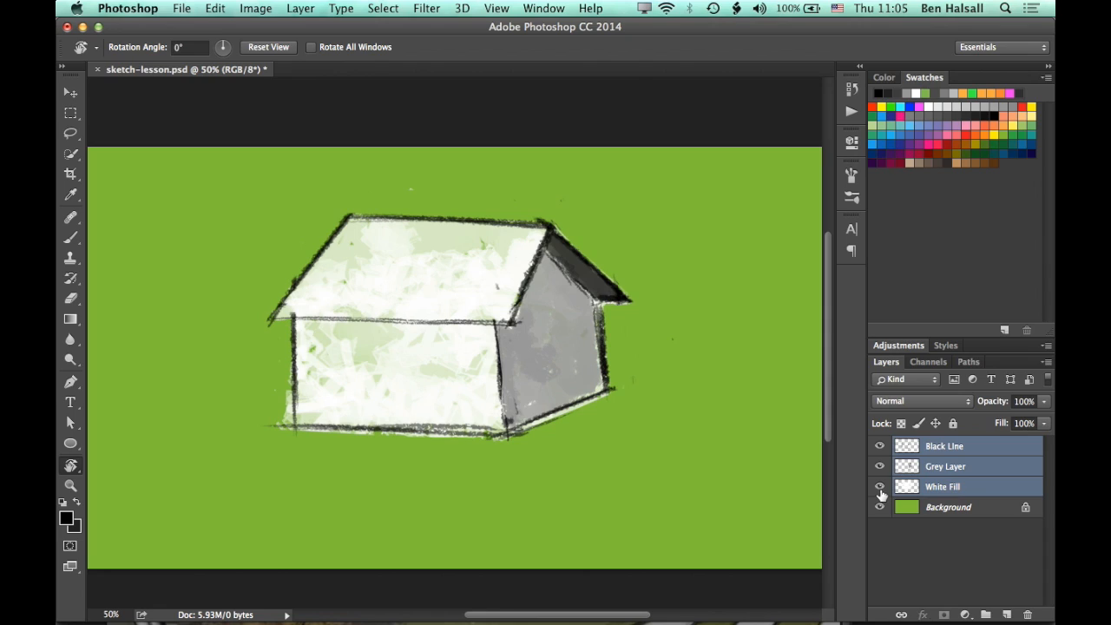